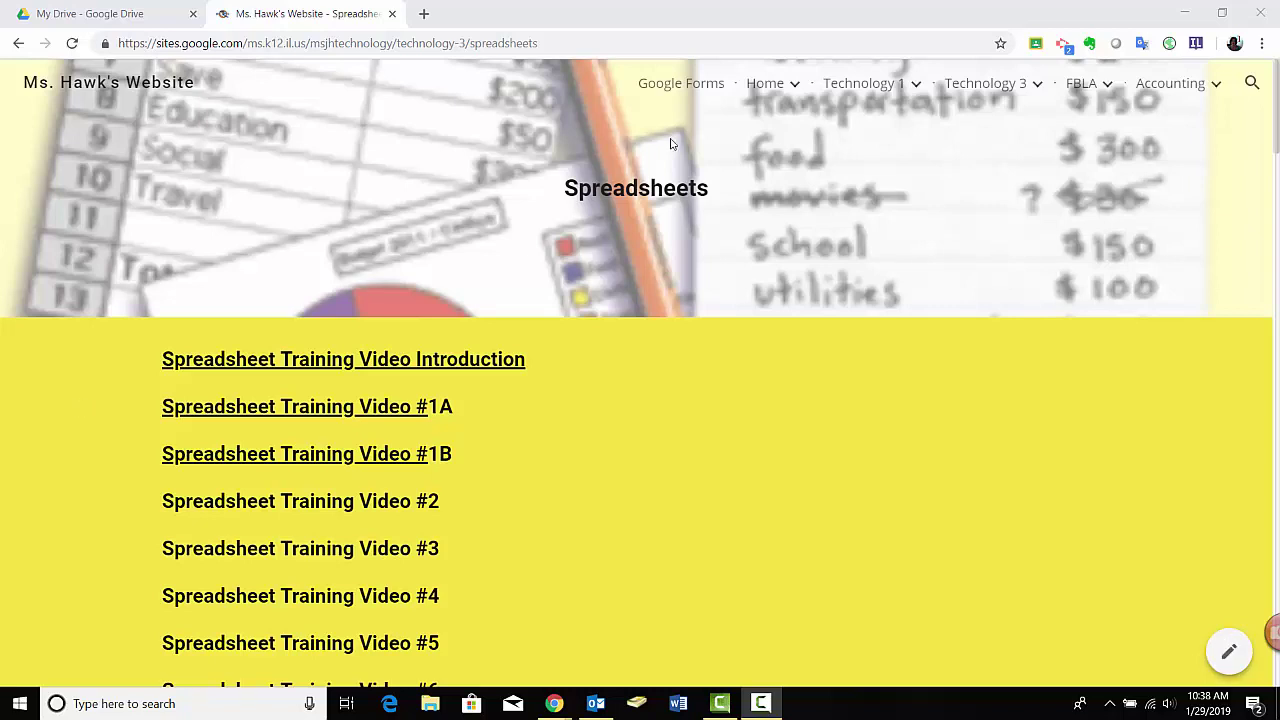
# Open the SS2 Rough Copy and the SS2 instructions from the Spreadsheets page, and move the instructions into a separate browser window
pyautogui.scroll(-10, 10, 380)
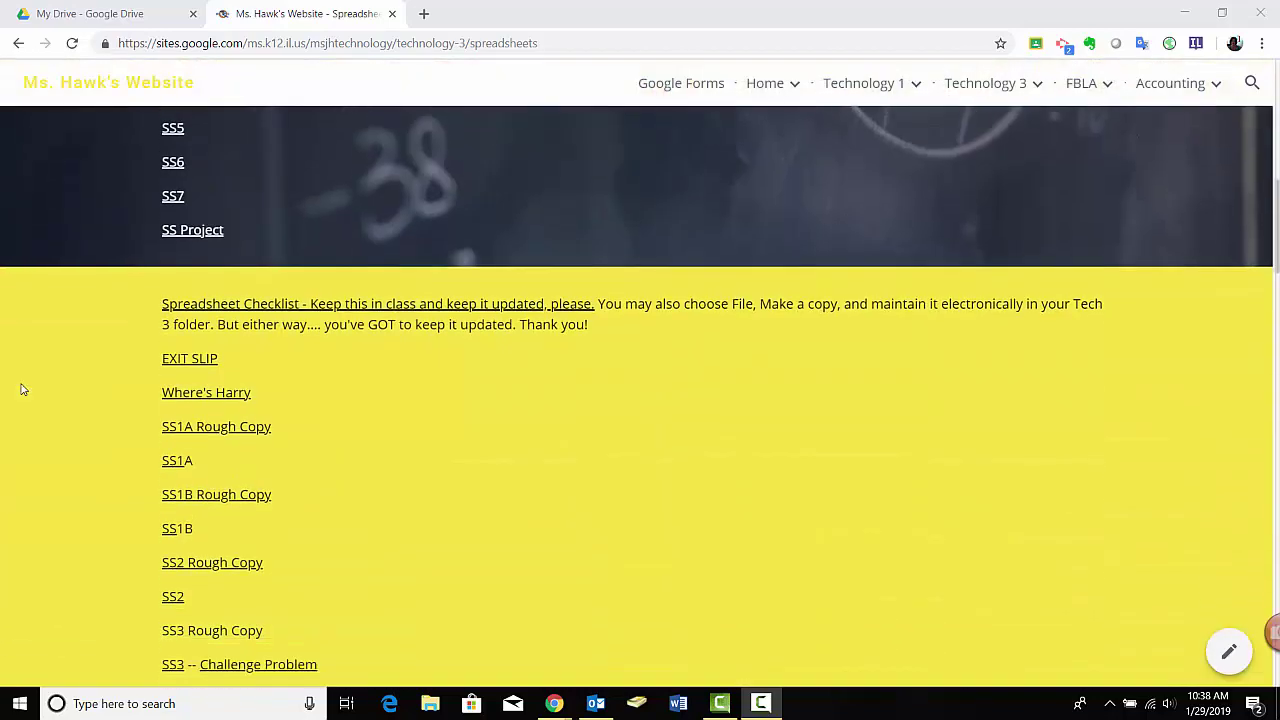
pyautogui.scroll(-2, 23, 389)
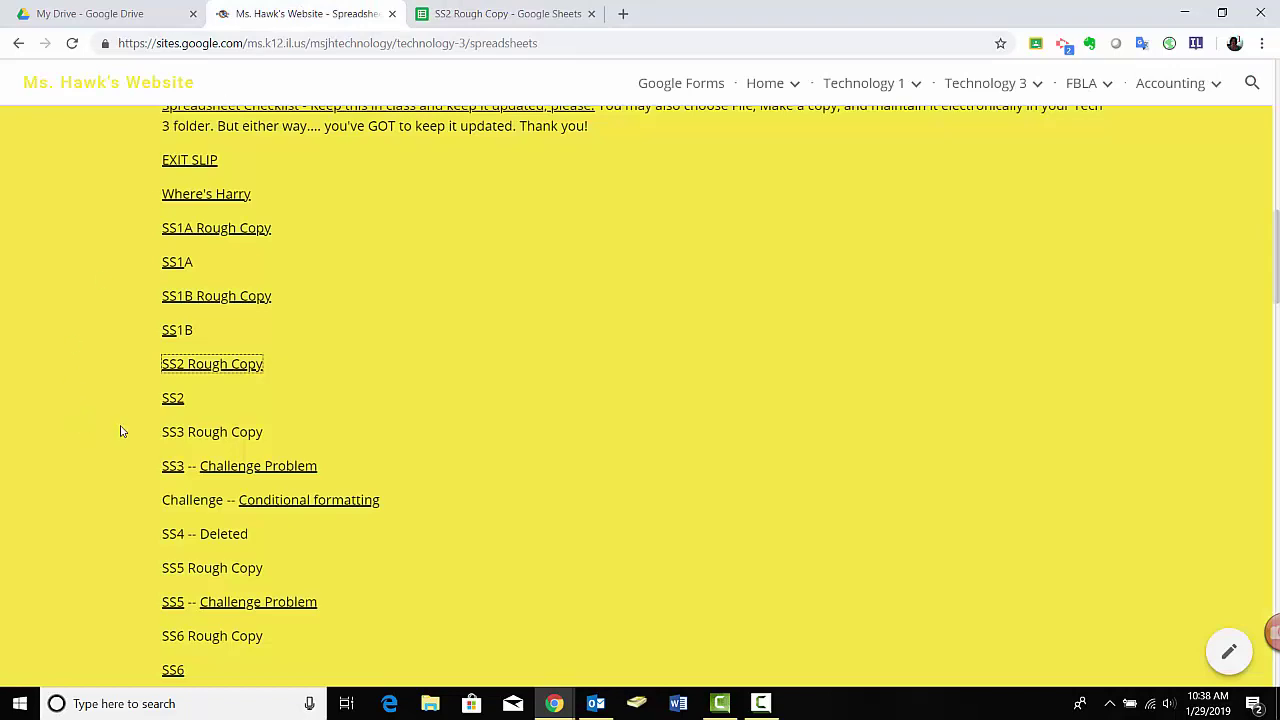
pyautogui.click(174, 400)
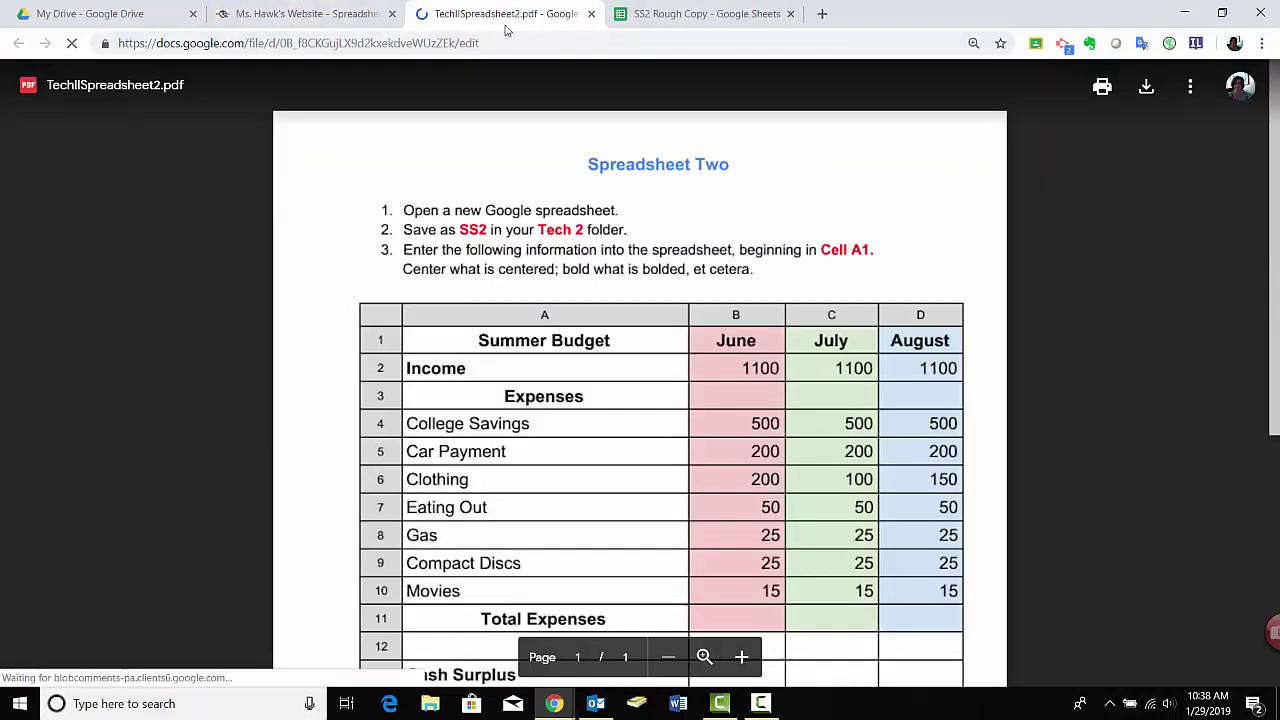
pyautogui.moveTo(512, 20); pyautogui.dragTo(490, 452)
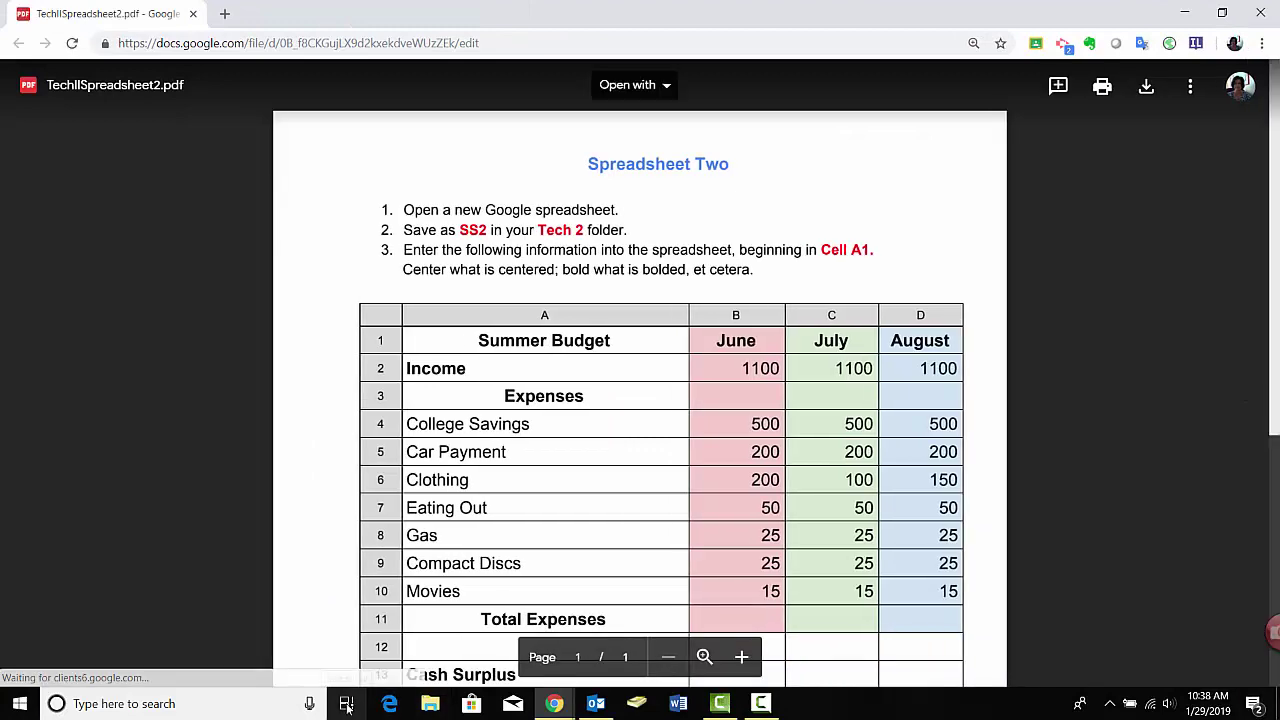
# Arrange the SS2 instructions and the website window side by side, and bring up the SS2 Rough Copy spreadsheet
pyautogui.click(346, 704)
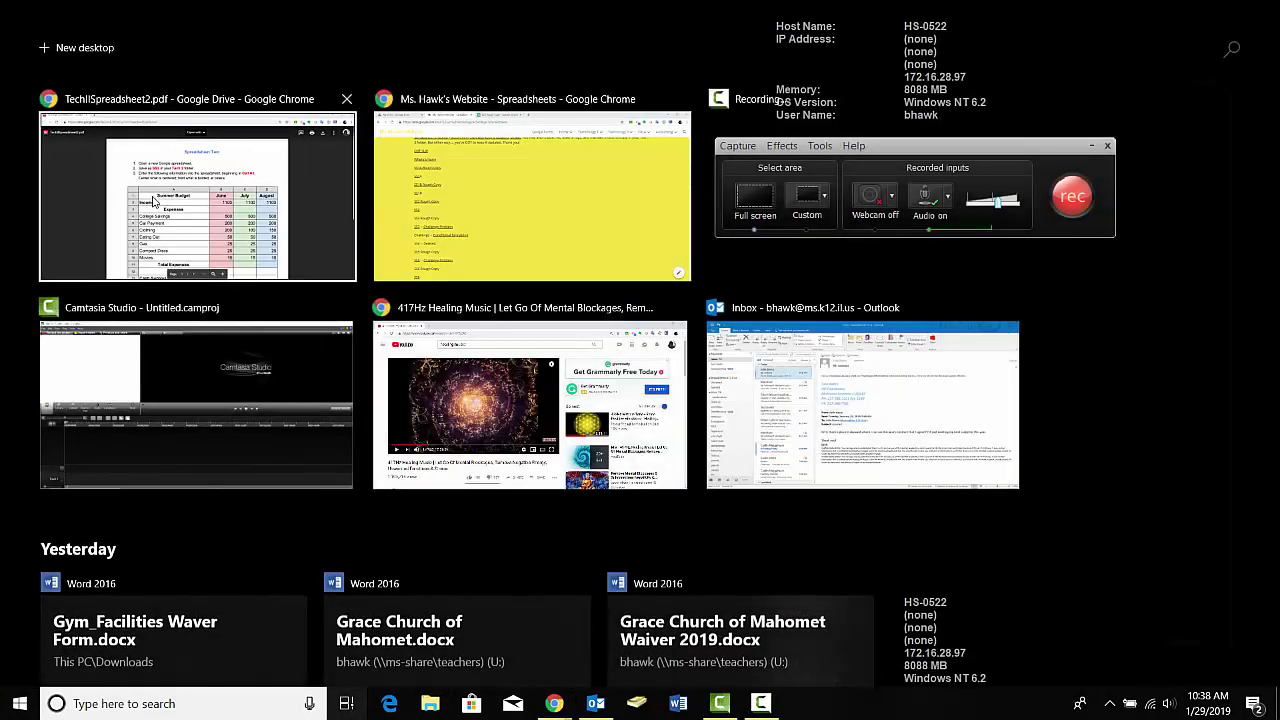
pyautogui.rightClick(170, 212)
pyautogui.click(190, 215)
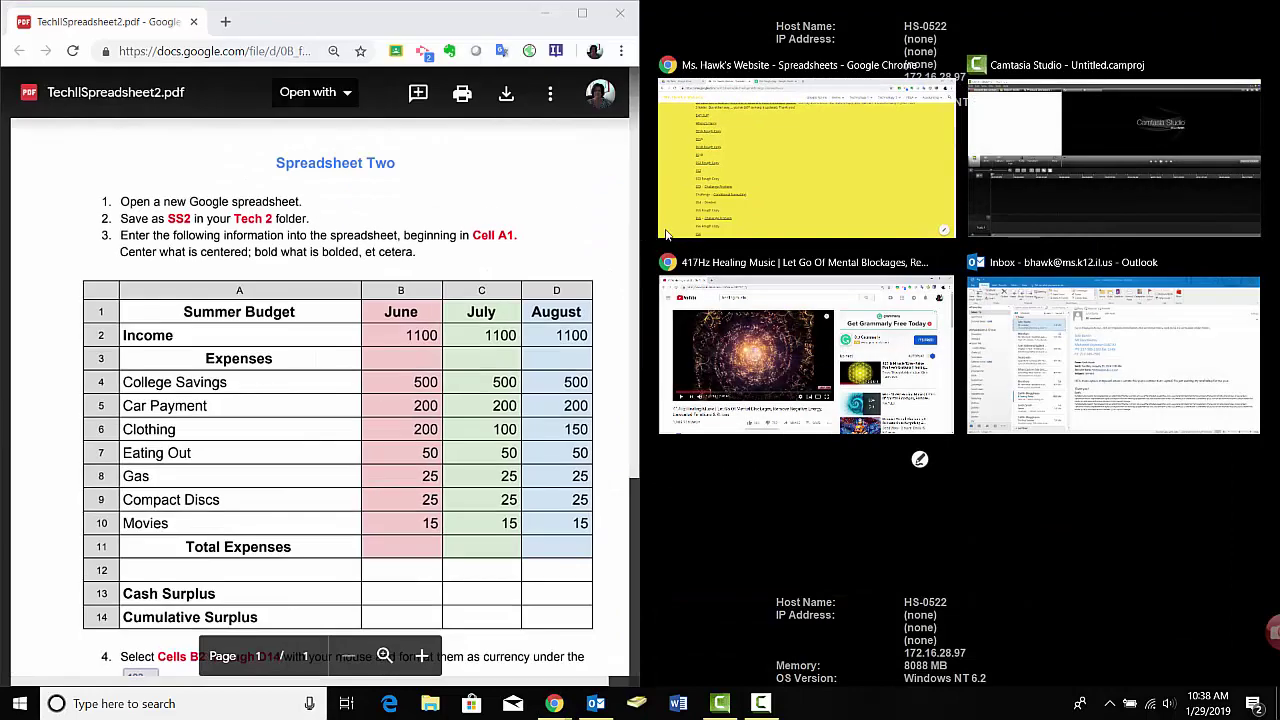
pyautogui.click(705, 197)
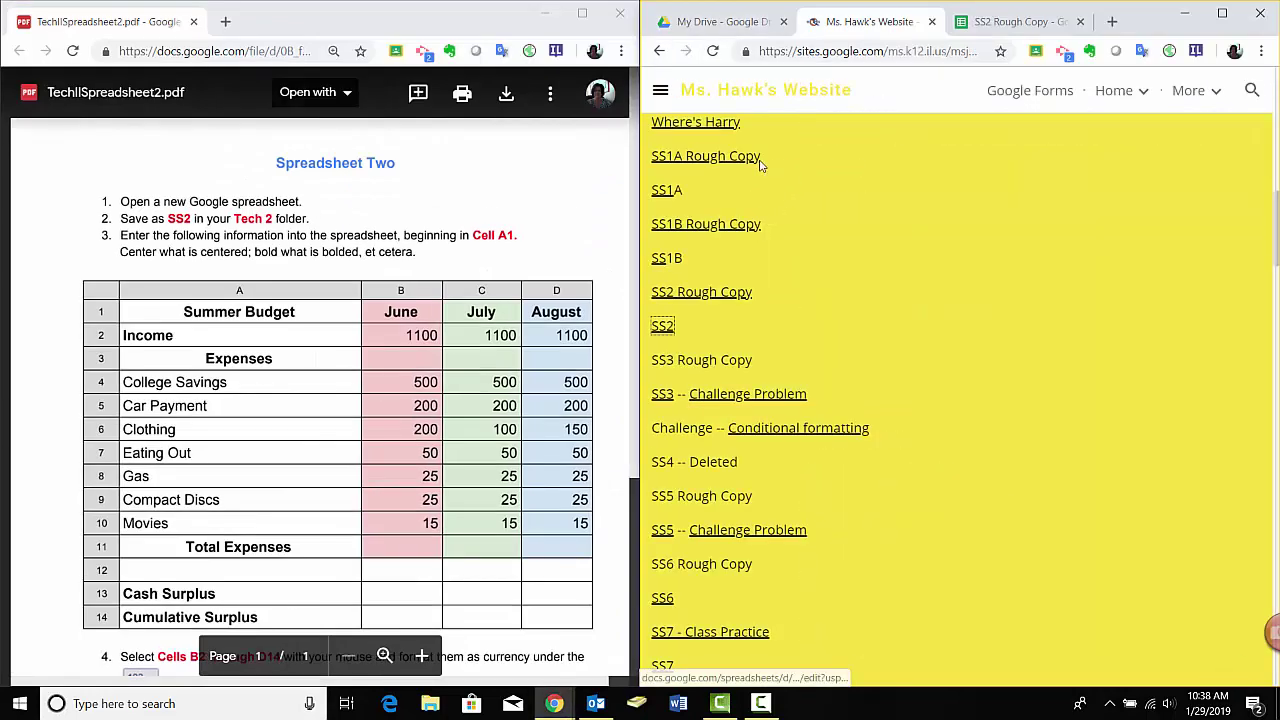
pyautogui.click(1020, 22)
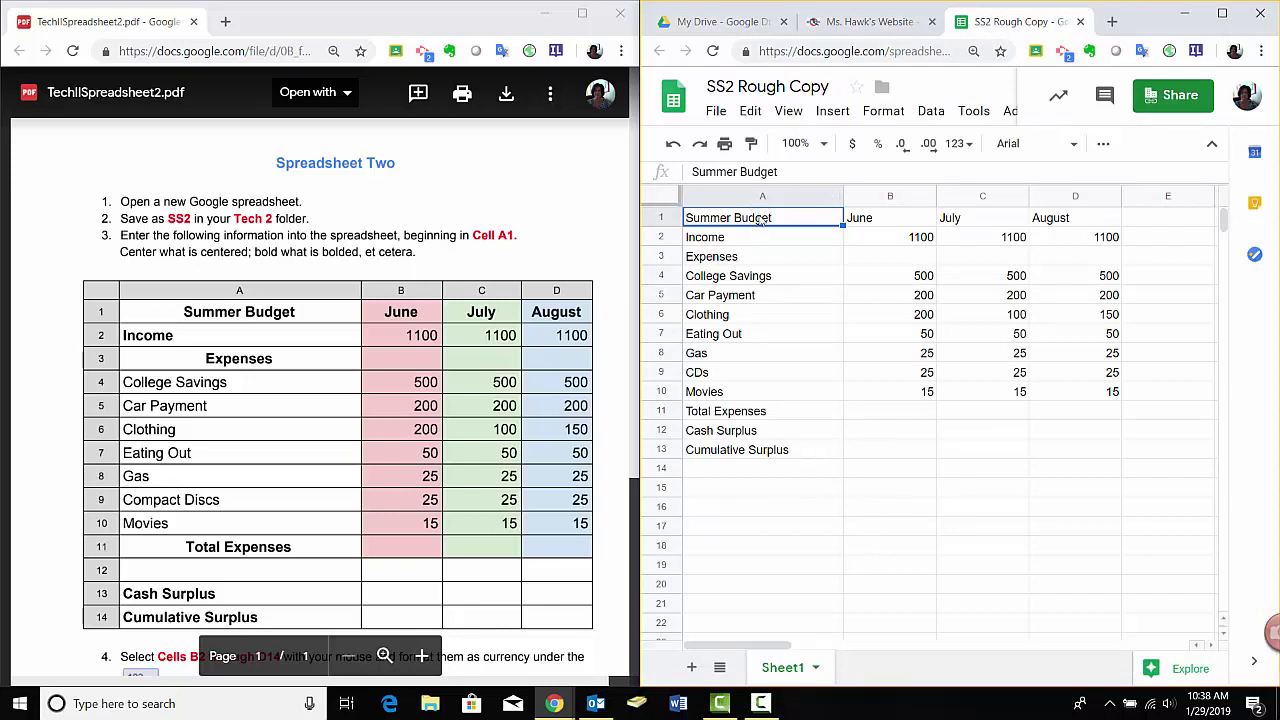
# Make the whole header row 1 bold and center its text
pyautogui.click(661, 218)
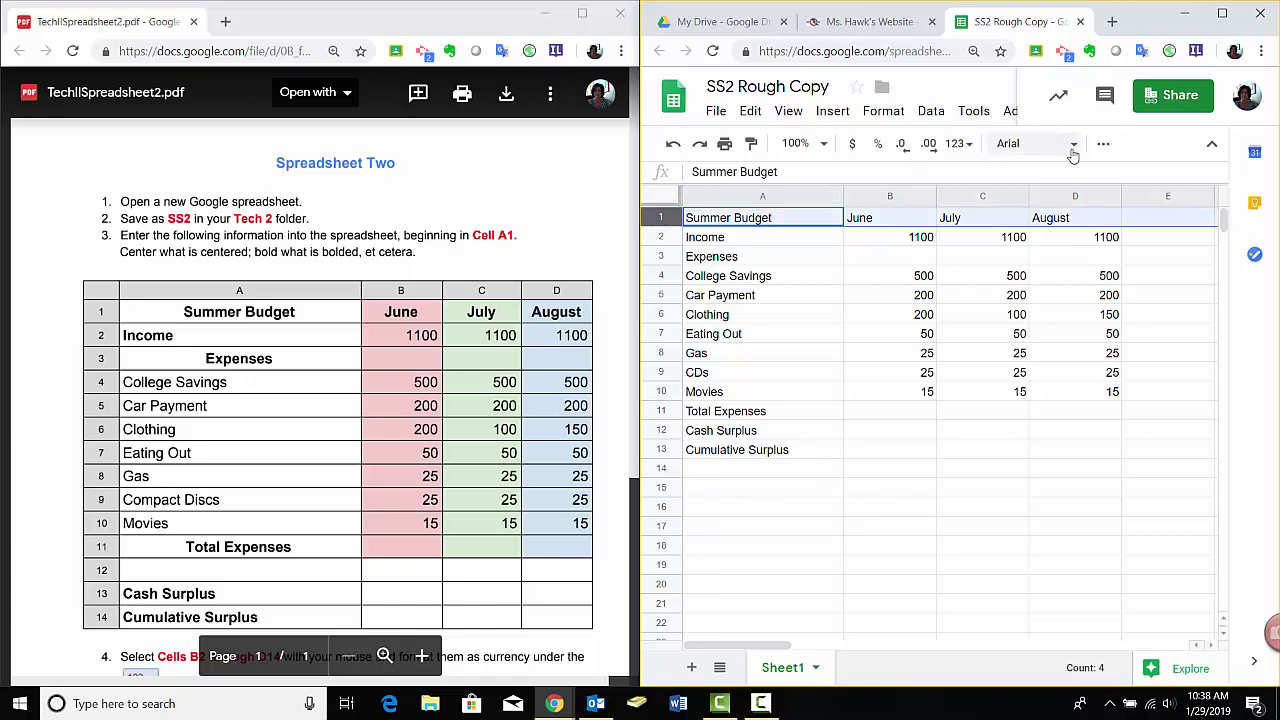
pyautogui.click(1103, 145)
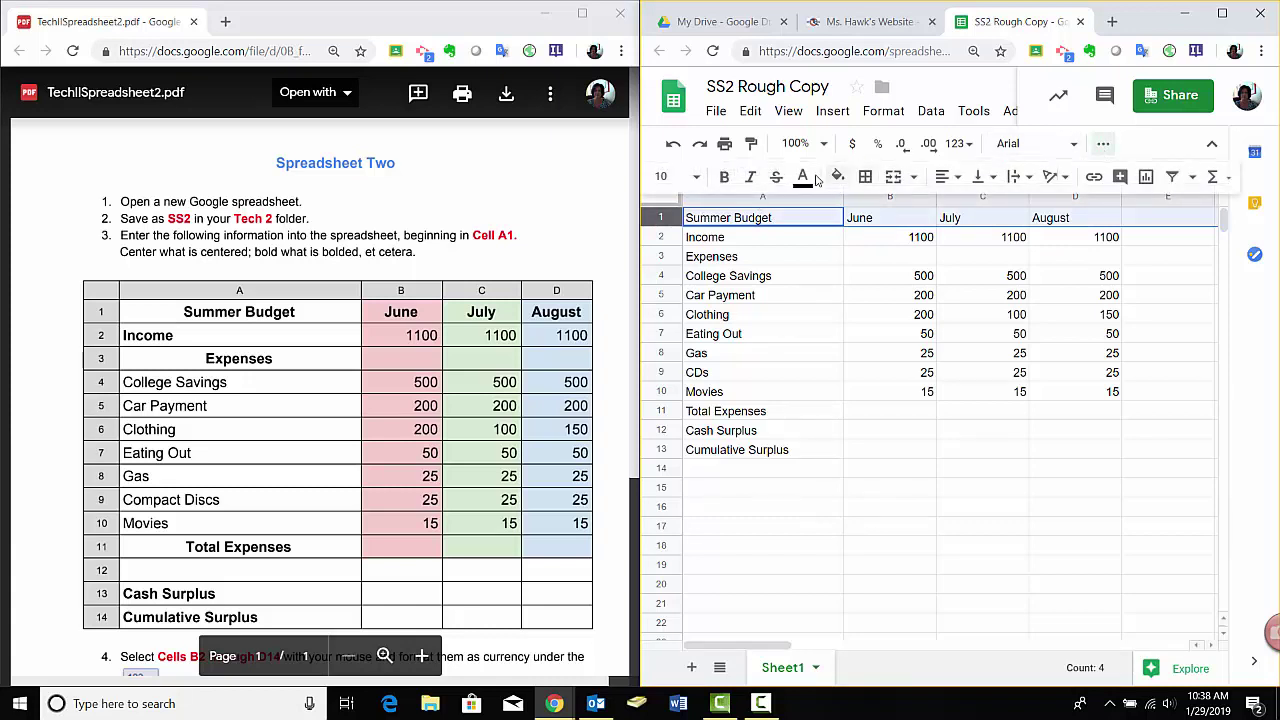
pyautogui.click(724, 180)
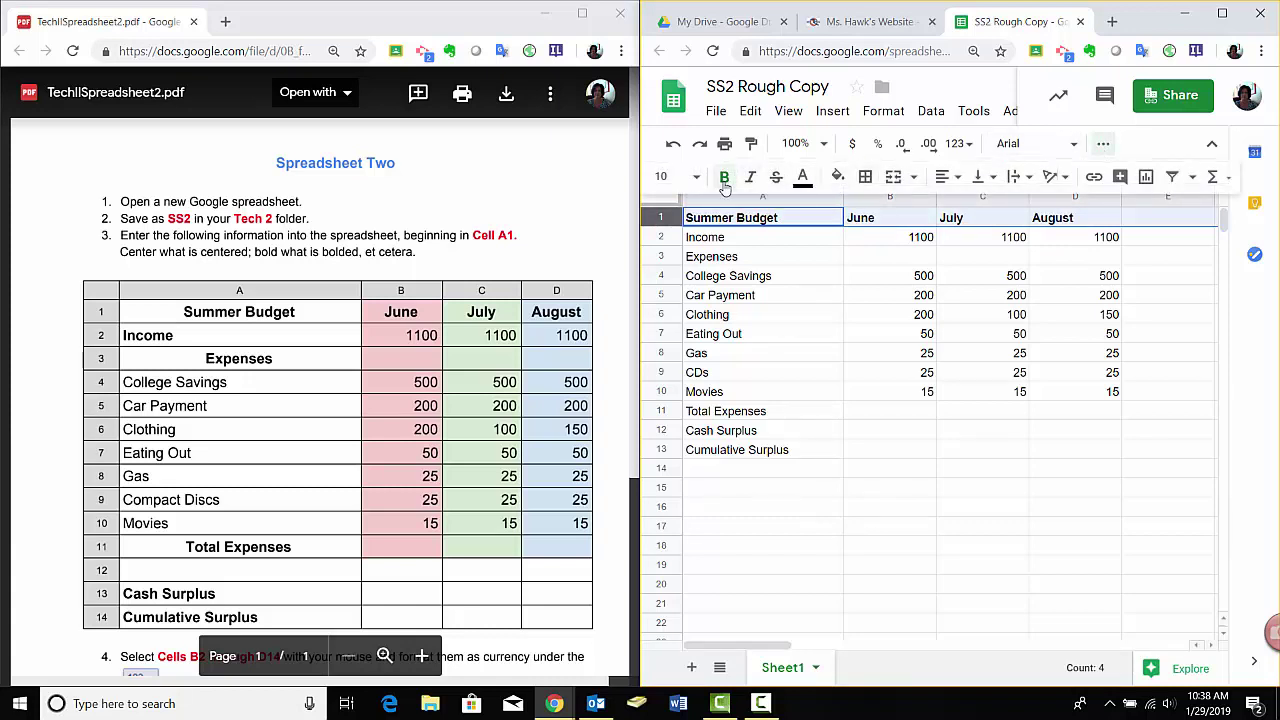
pyautogui.click(945, 177)
pyautogui.click(973, 212)
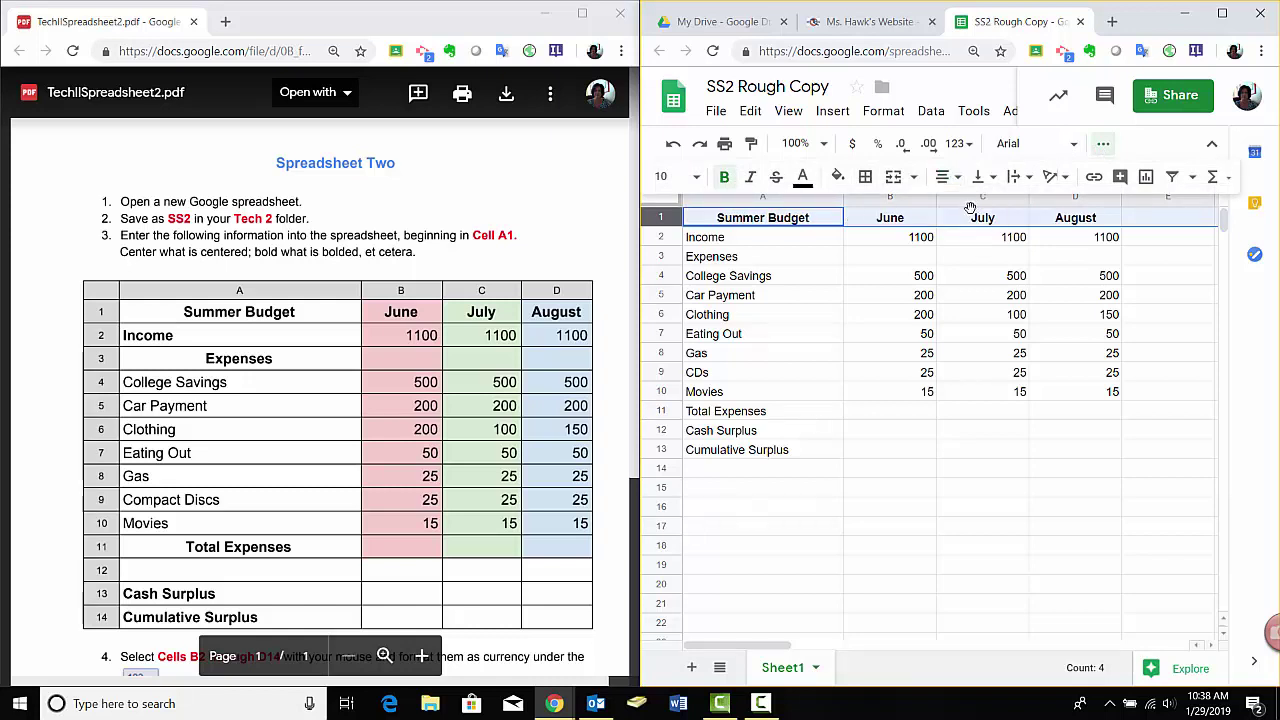
# Bold the Income and Expenses labels in A2:A3 and center the Expenses label
pyautogui.moveTo(730, 244); pyautogui.dragTo(733, 258)
pyautogui.click(724, 177)
pyautogui.click(945, 177)
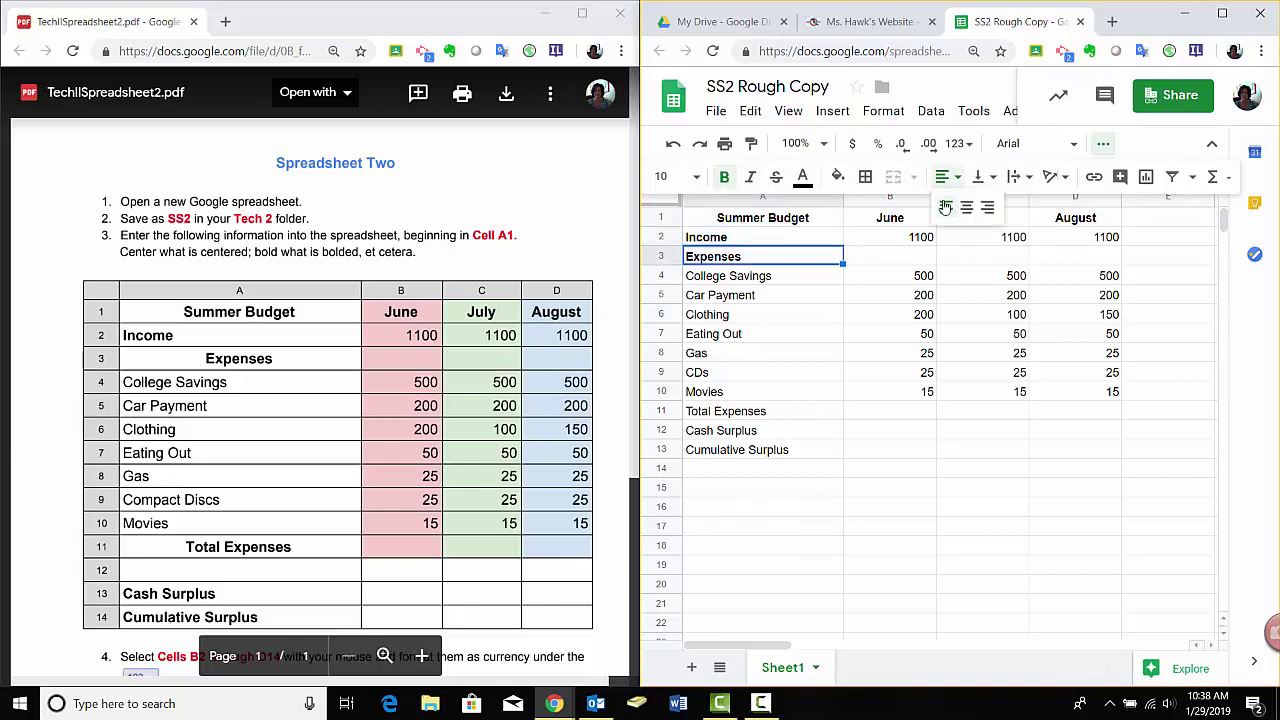
pyautogui.click(967, 210)
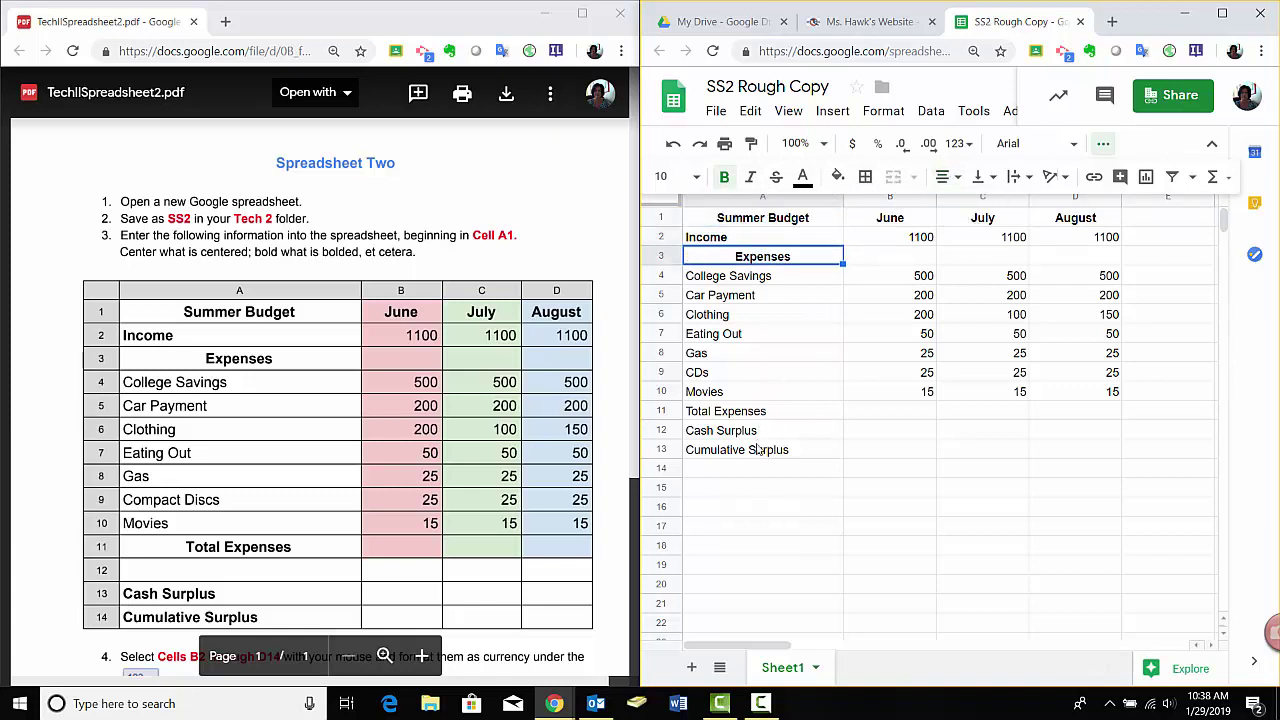
# Bold the Total Expenses, Cash Surplus and Cumulative Surplus labels in A11:A13, and center the Total Expenses label
pyautogui.click(748, 414)
pyautogui.hotkey('shift', 'Down')
pyautogui.hotkey('shift', 'Down')
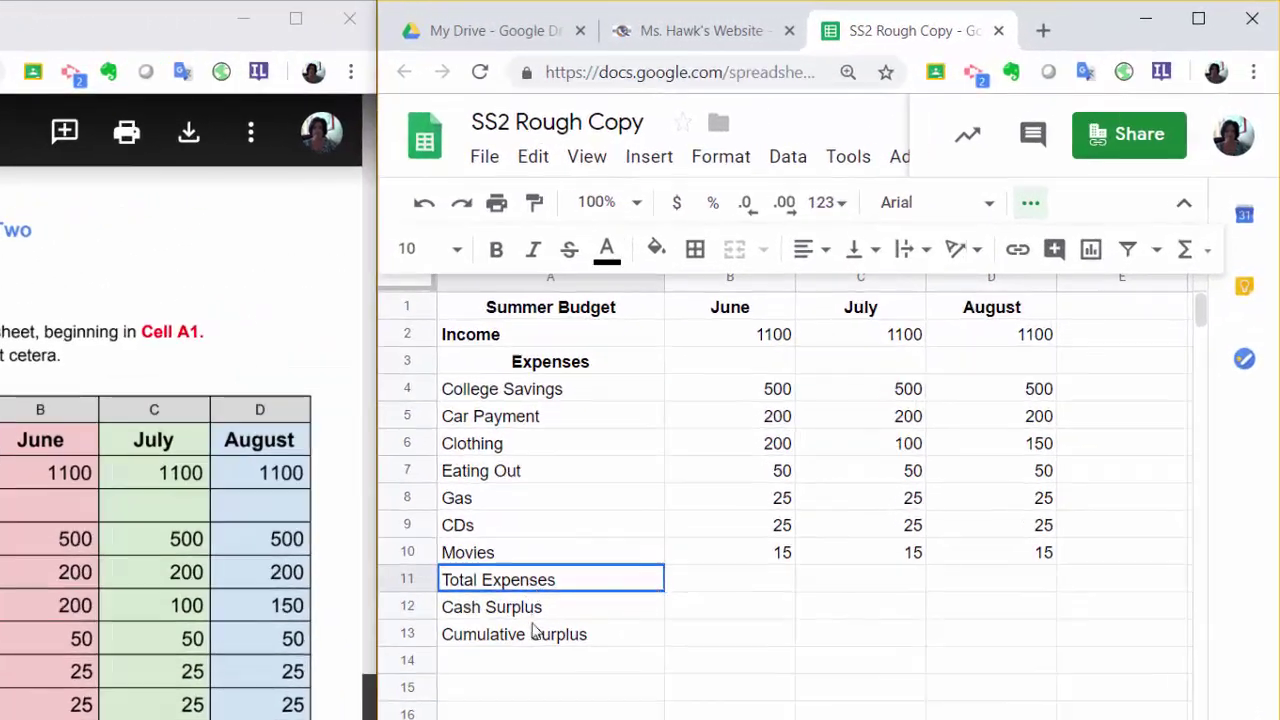
pyautogui.click(507, 258)
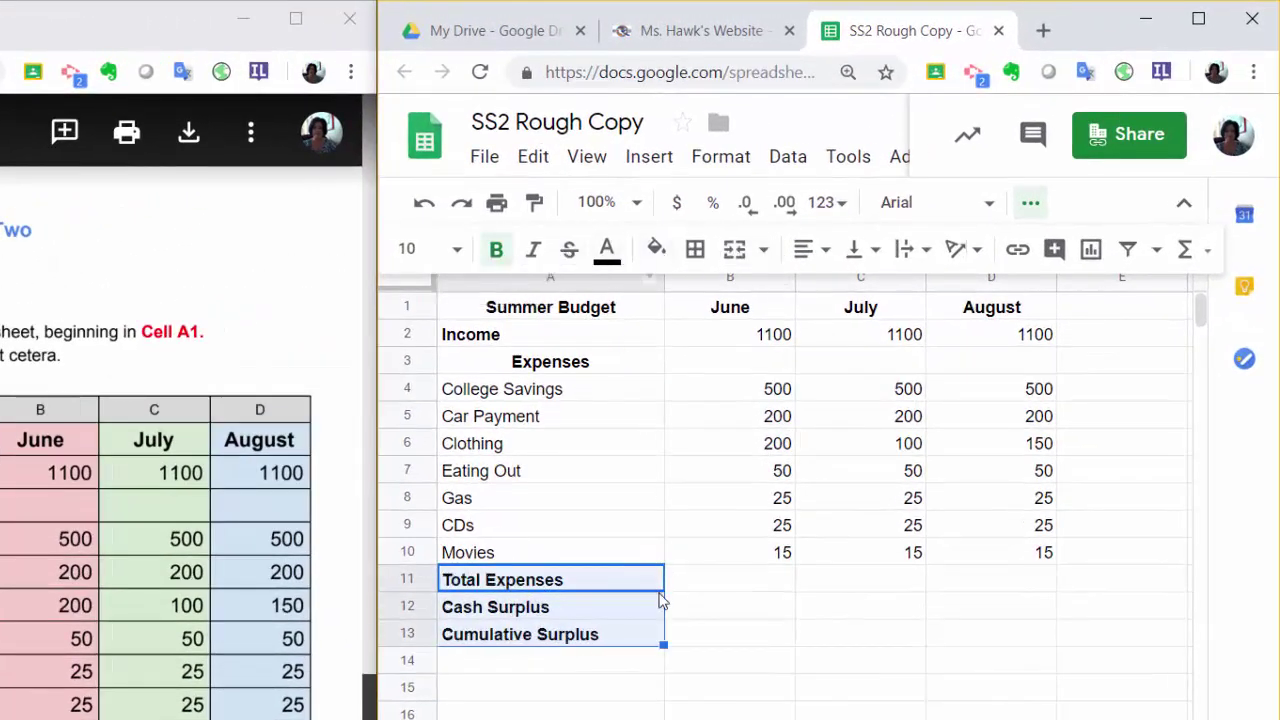
pyautogui.click(570, 583)
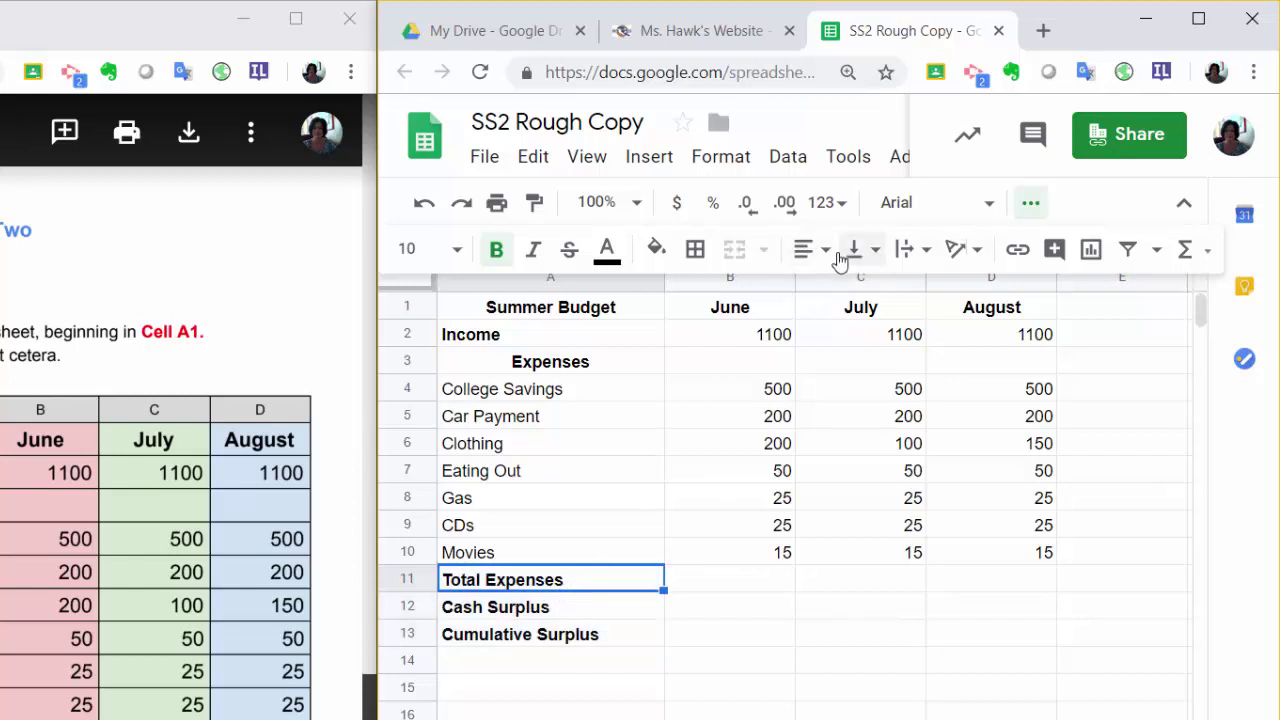
pyautogui.click(818, 258)
pyautogui.click(840, 293)
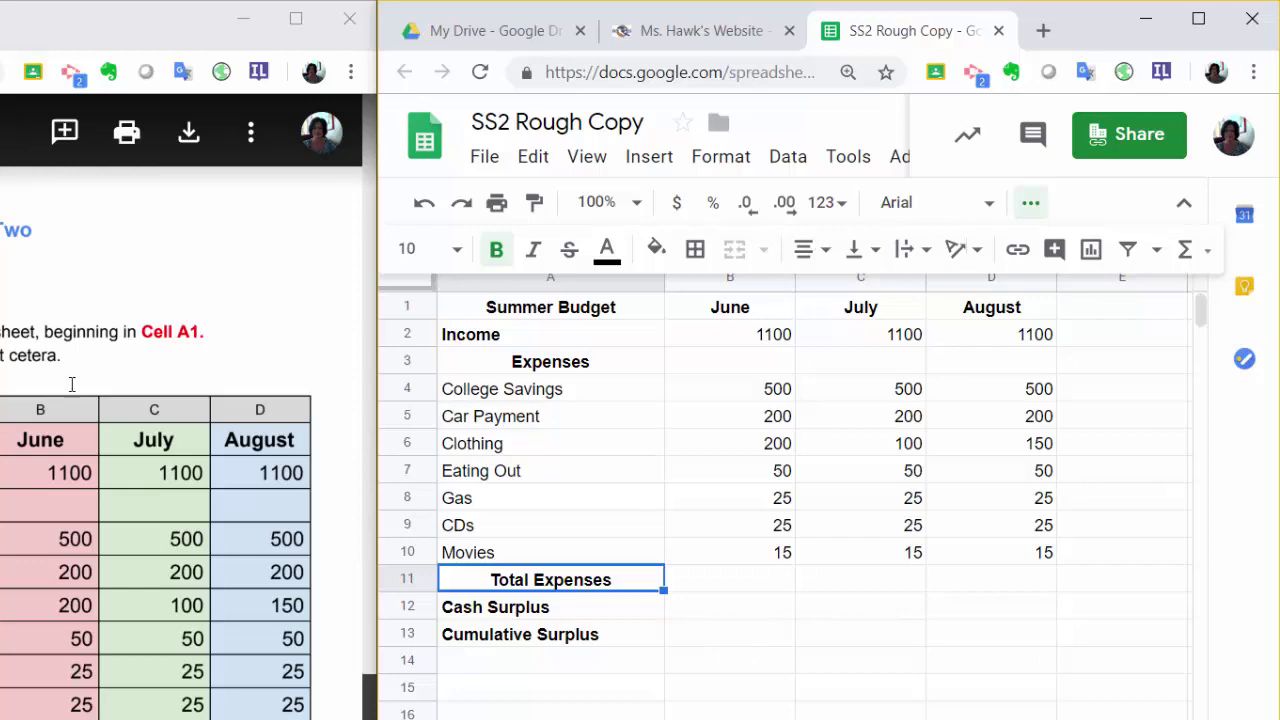
# Format cells B2 through D14 as currency, following the instructions
pyautogui.scroll(-5, 180, 500)
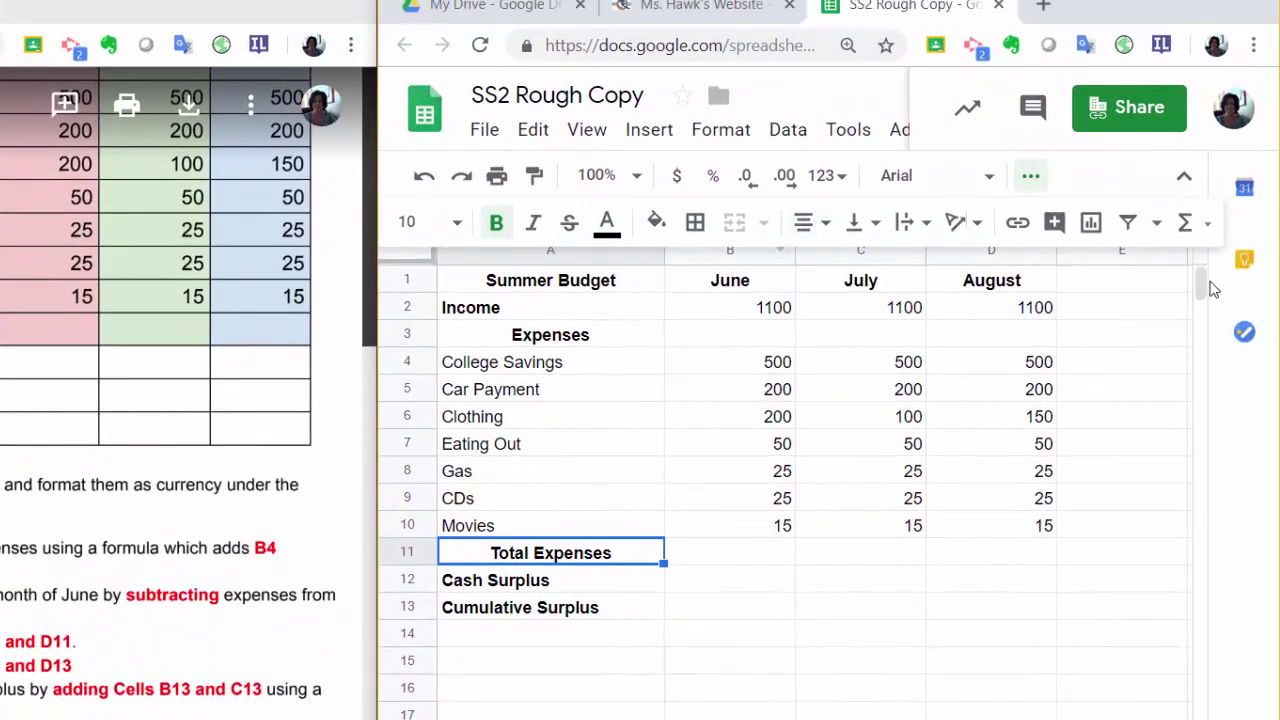
pyautogui.click(1030, 176)
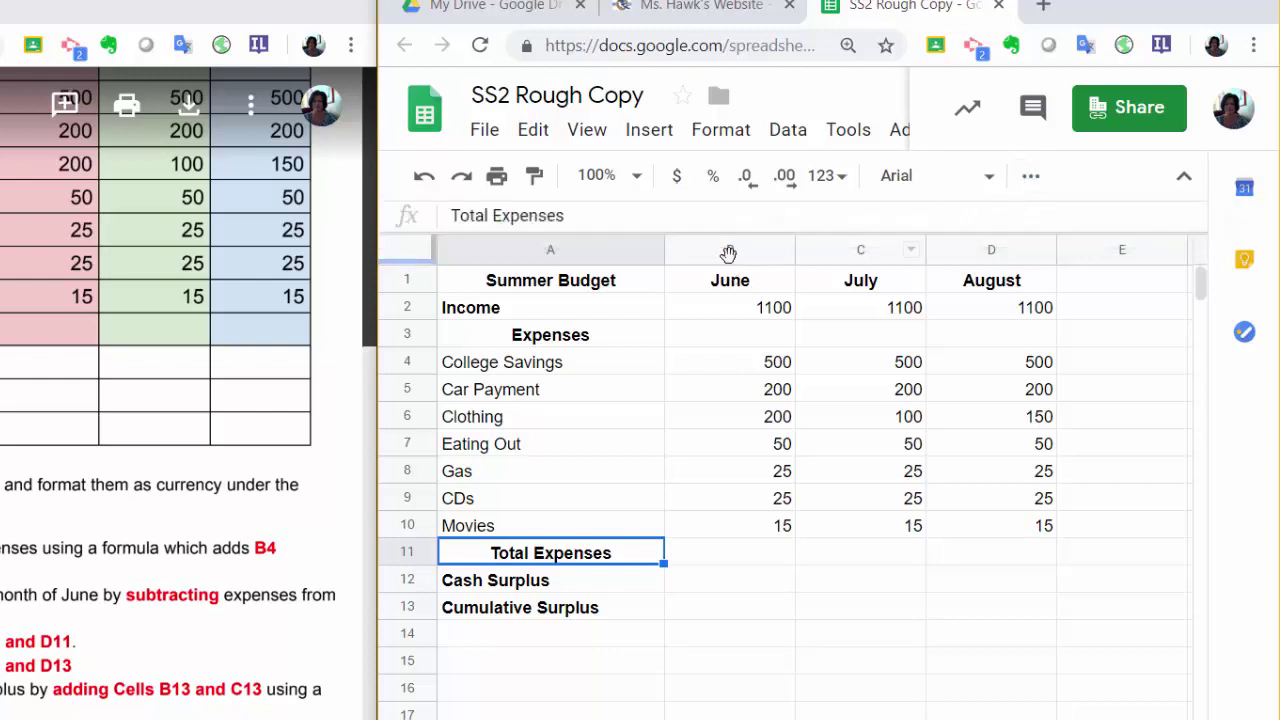
pyautogui.click(730, 312)
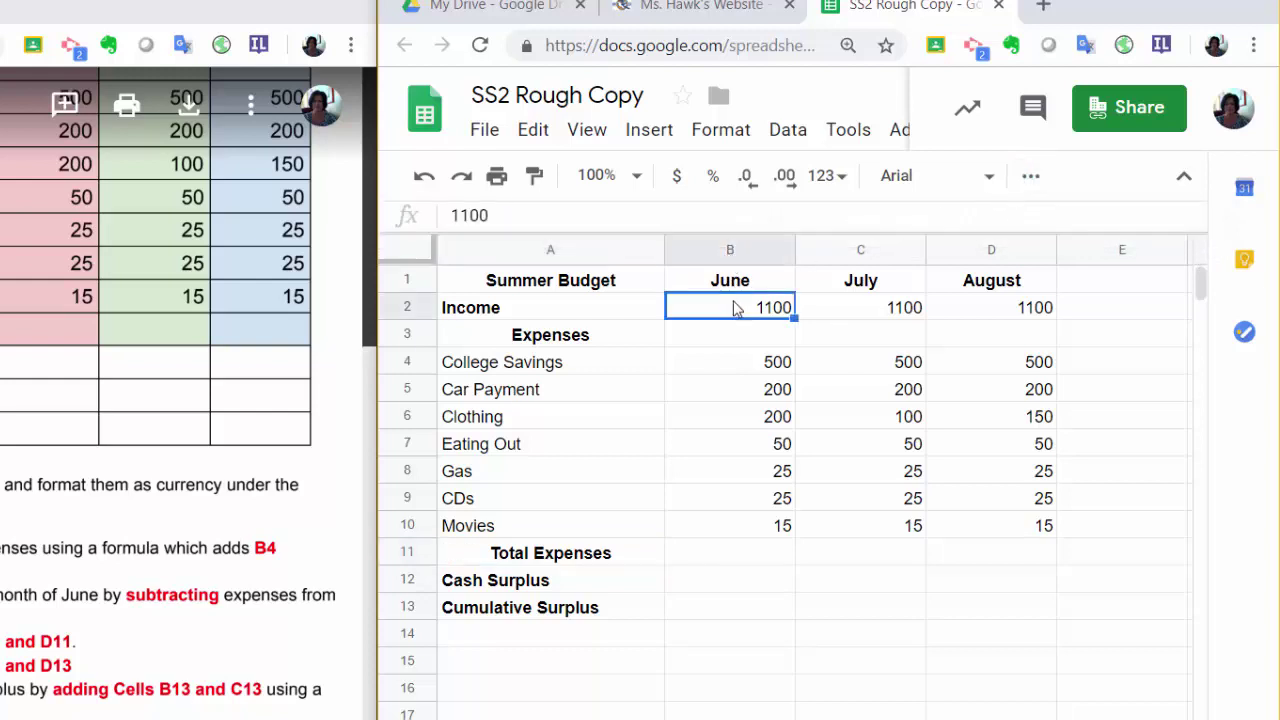
pyautogui.moveTo(736, 310); pyautogui.dragTo(1014, 636)
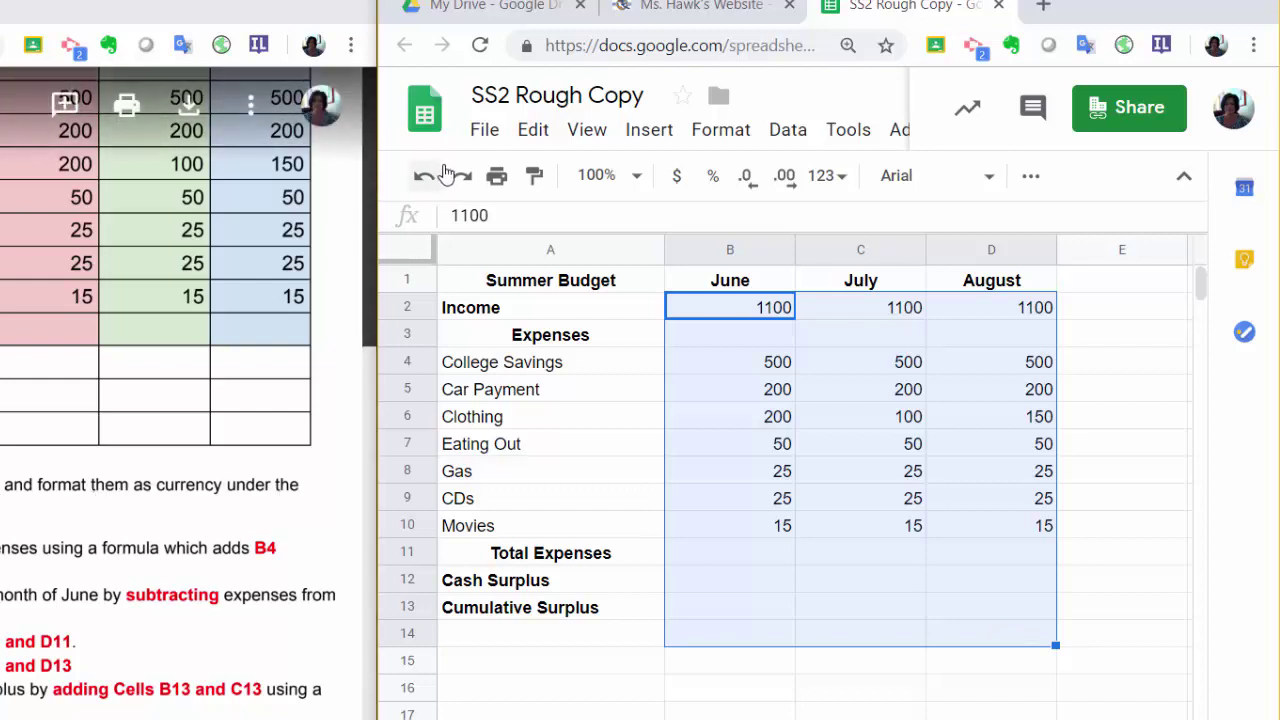
pyautogui.click(677, 177)
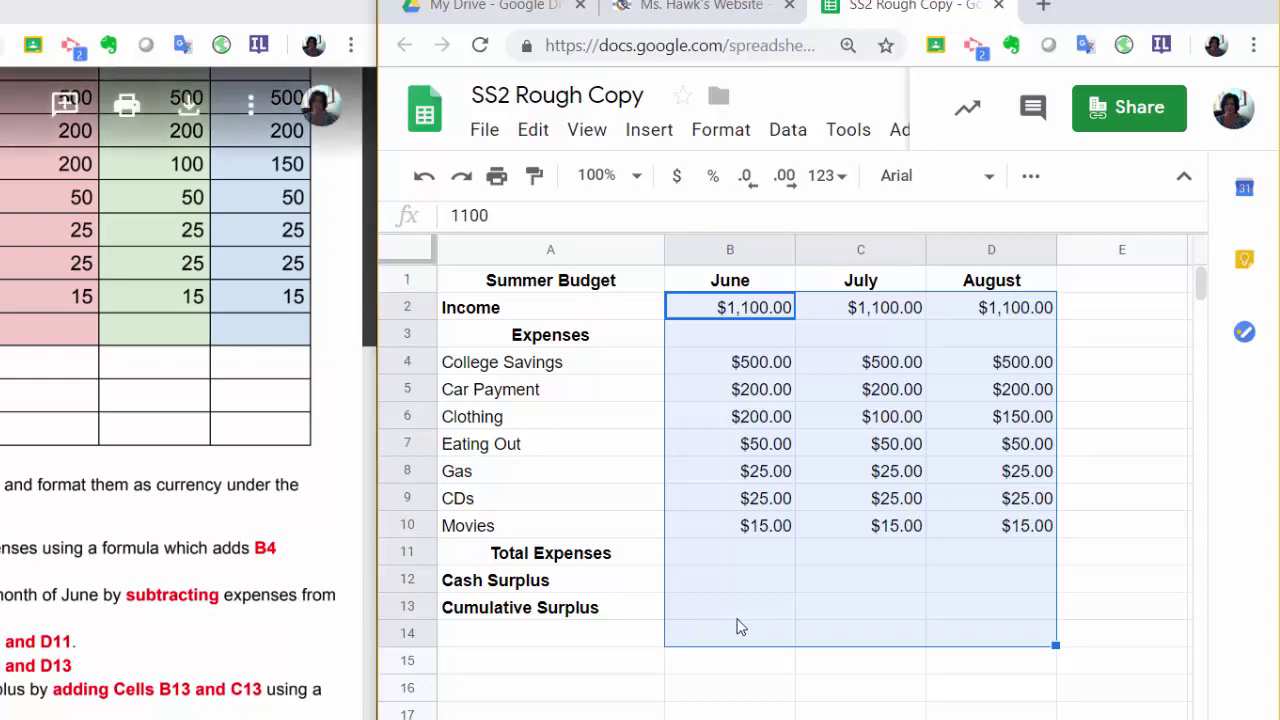
# Total June's expenses in B11 with the formula =SUM(B4:B10) and check the formula
pyautogui.click(754, 559)
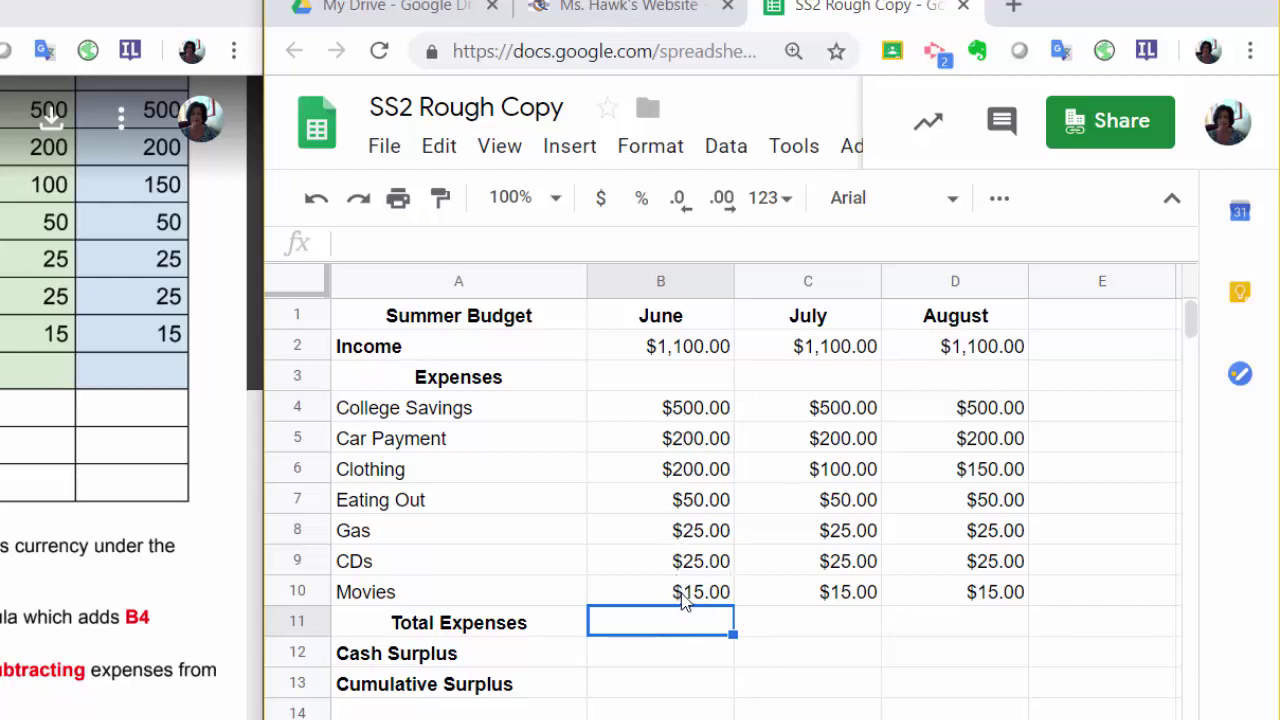
pyautogui.click(999, 200)
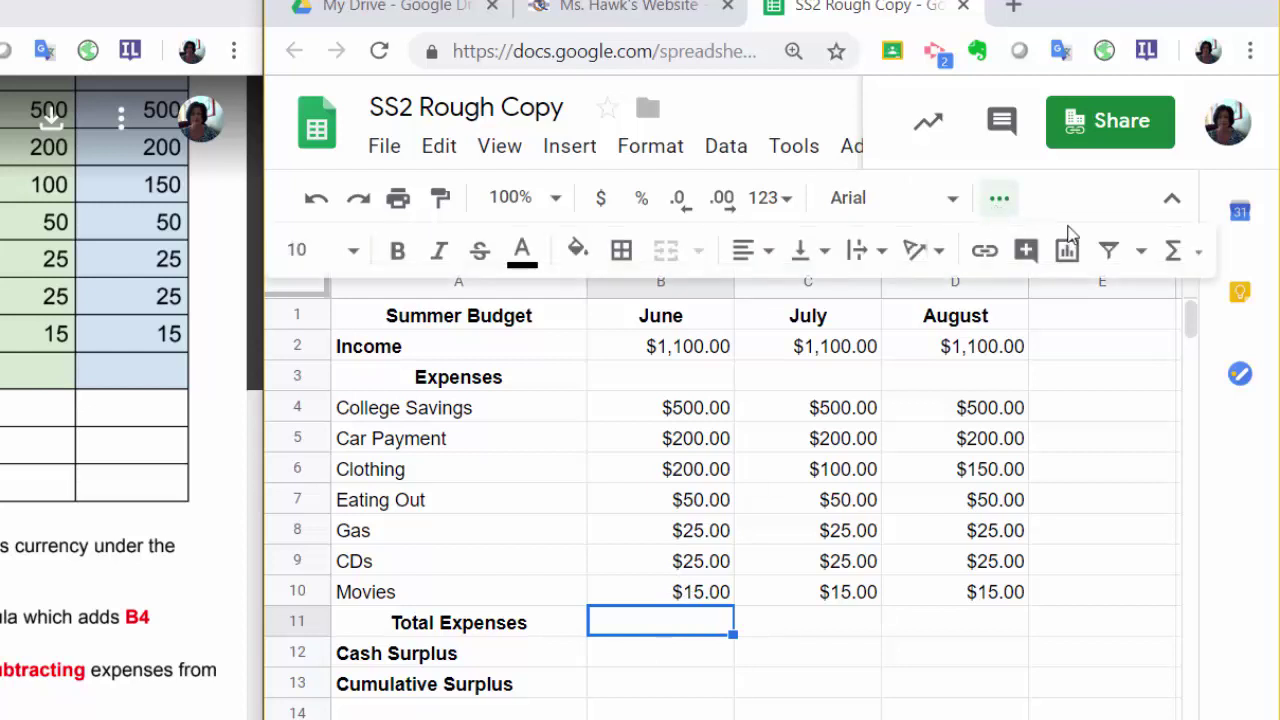
pyautogui.click(1200, 256)
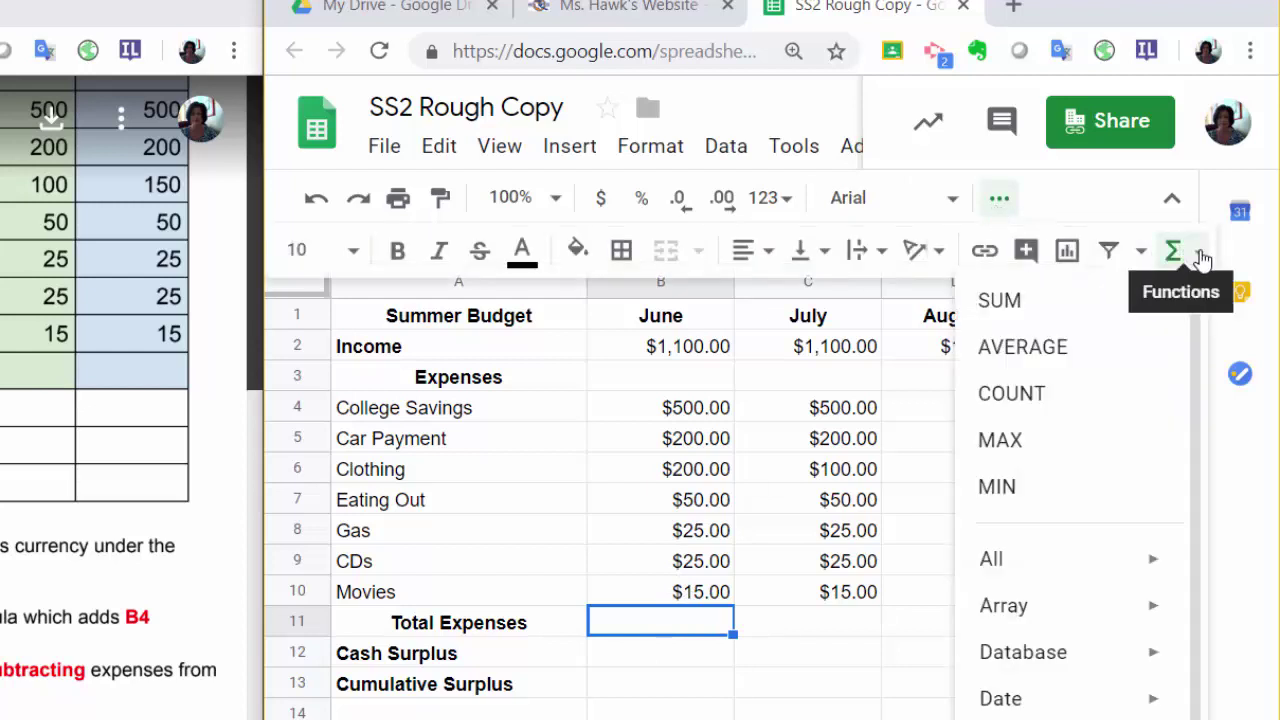
pyautogui.click(1045, 300)
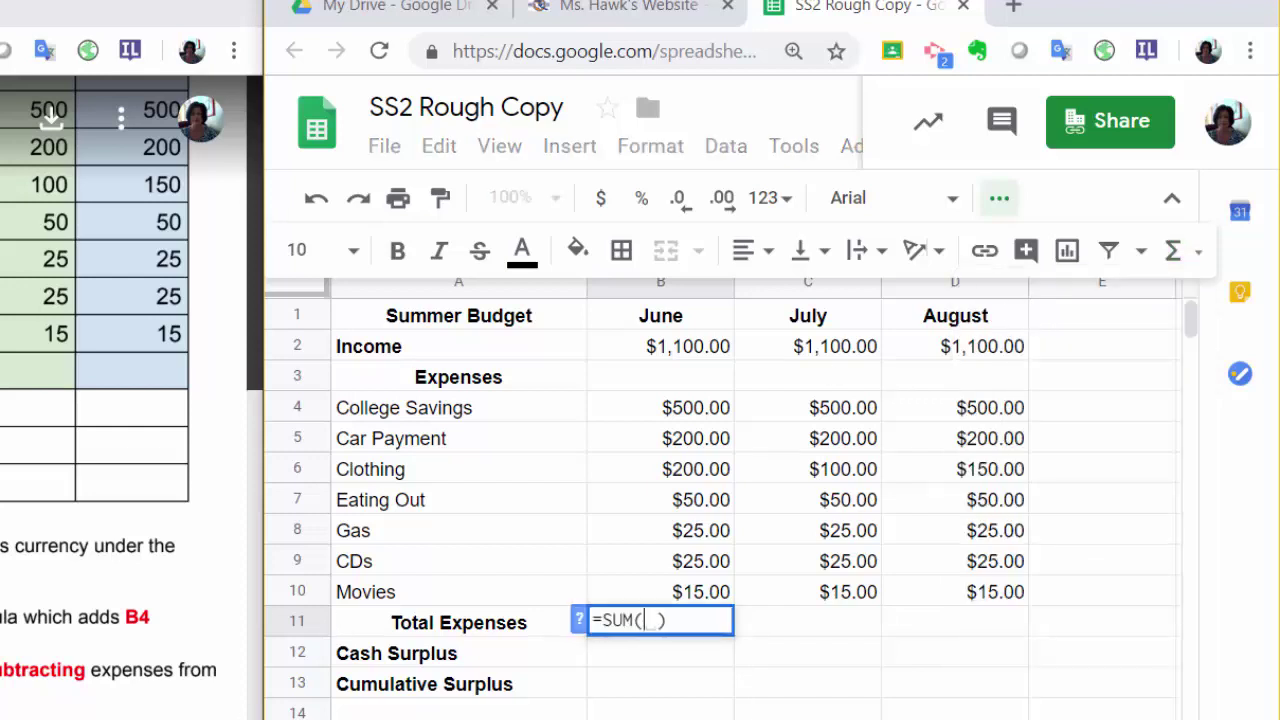
pyautogui.moveTo(660, 420); pyautogui.dragTo(675, 583)
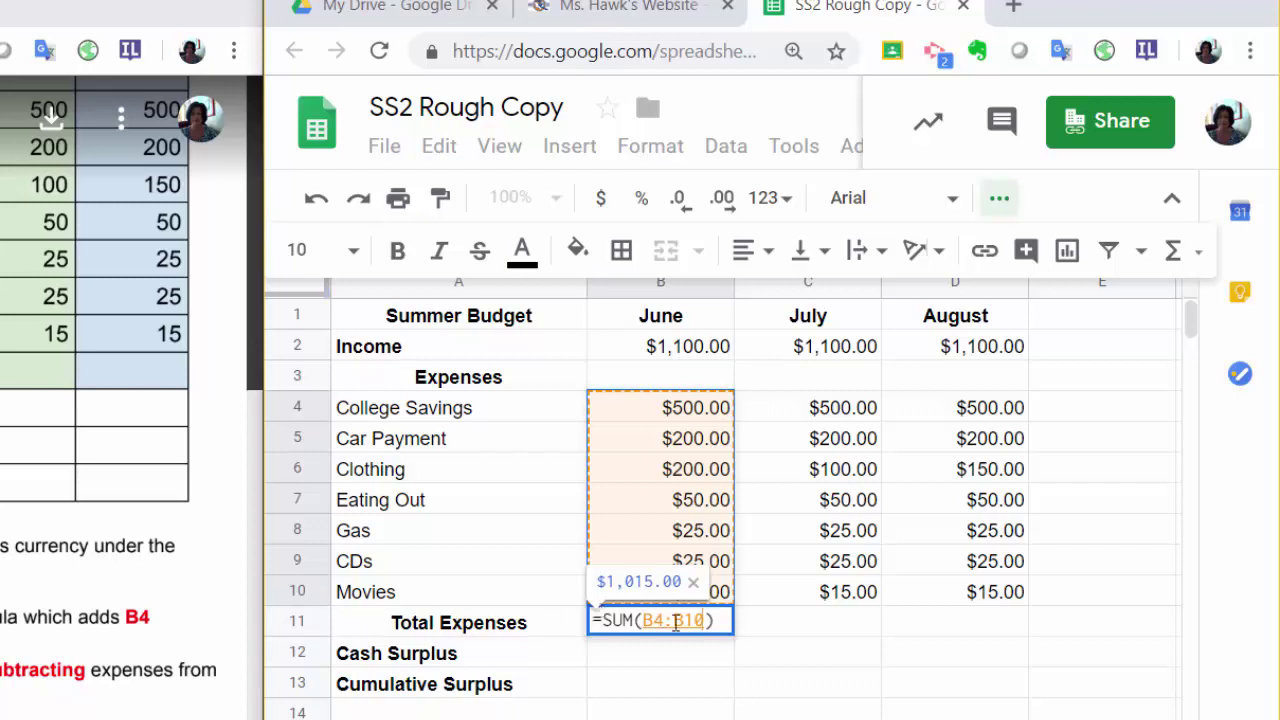
pyautogui.press('Return')
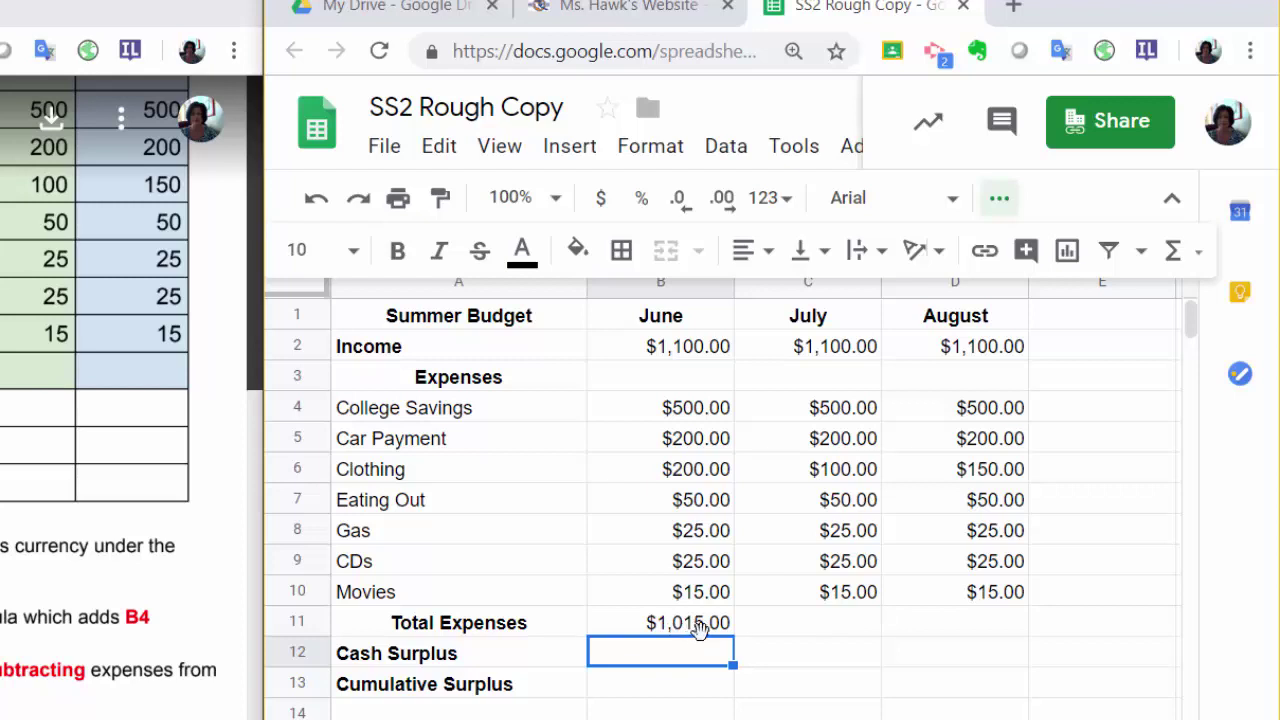
pyautogui.click(710, 625)
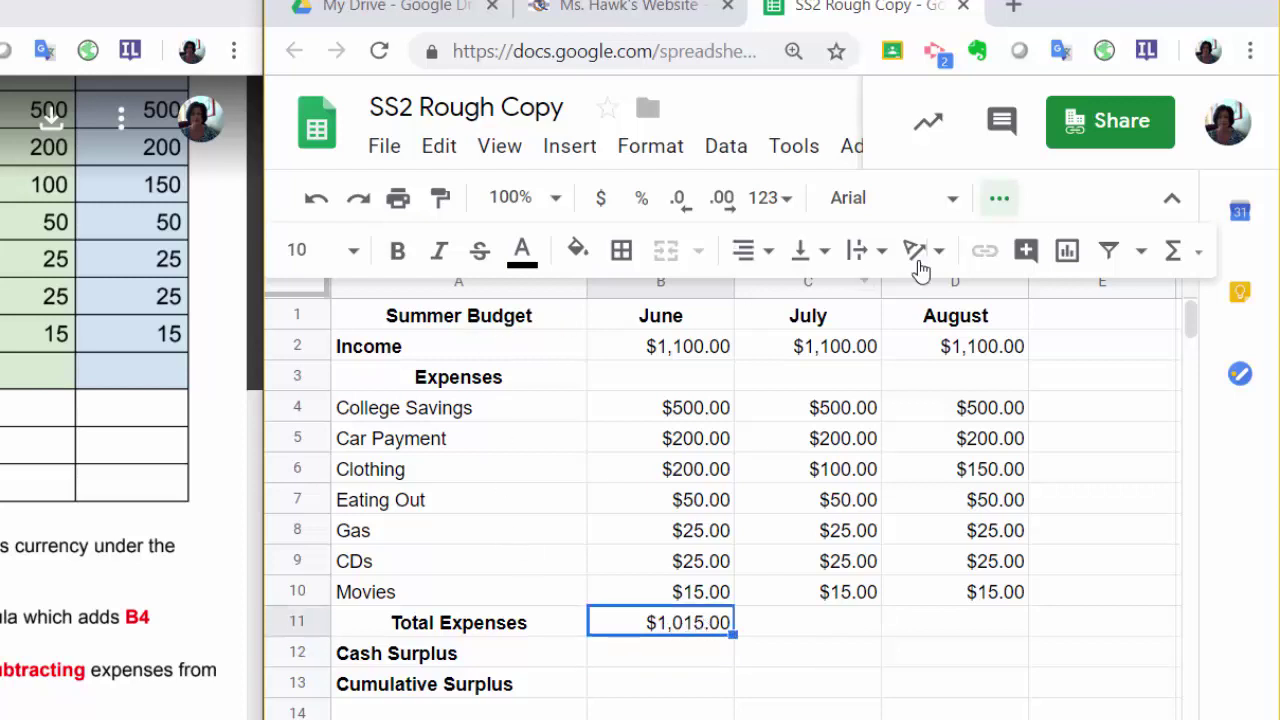
pyautogui.click(1003, 198)
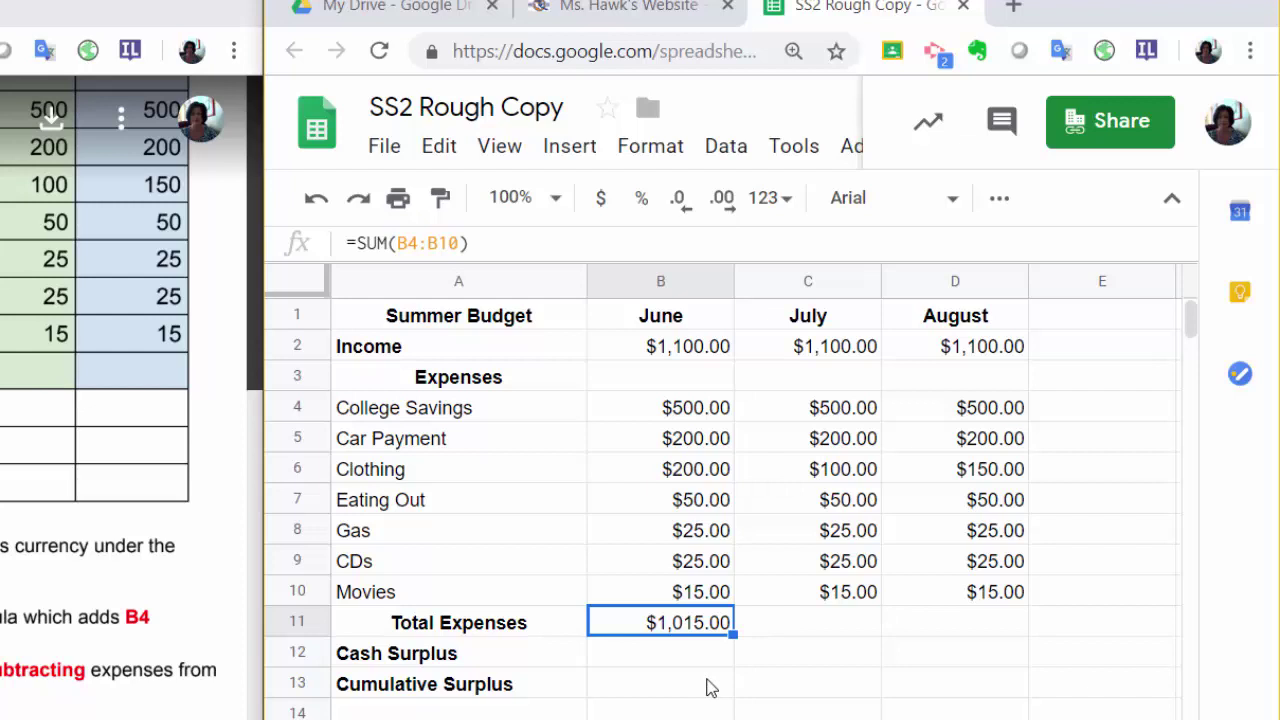
# Insert a blank row above Cash Surplus and calculate June's cash surplus in B13 with the formula =B2-B11
pyautogui.click(652, 690)
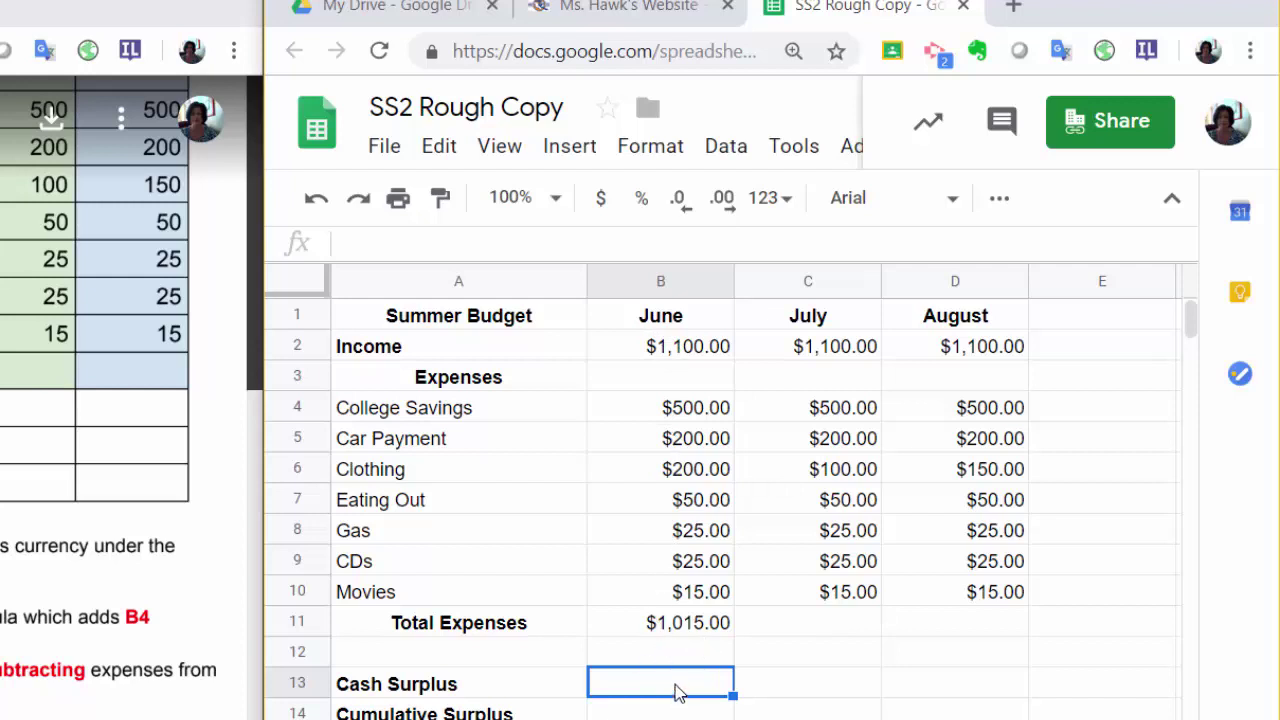
pyautogui.write('=')
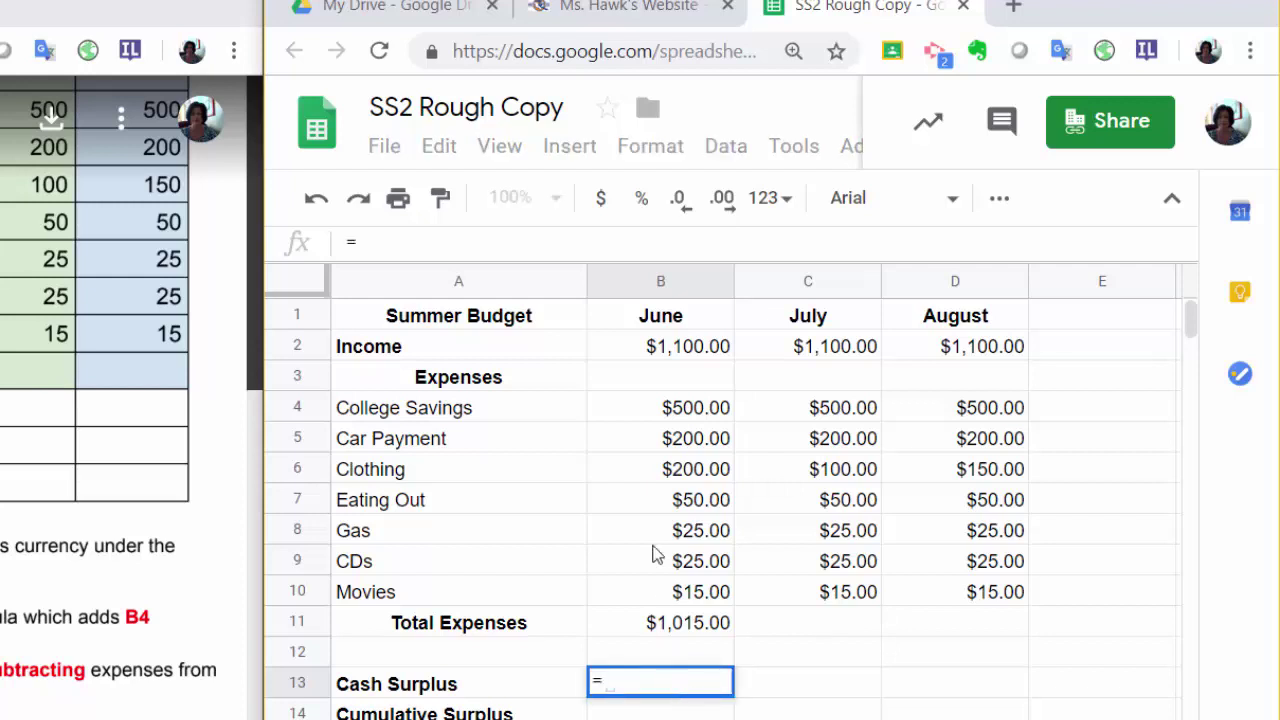
pyautogui.click(697, 358)
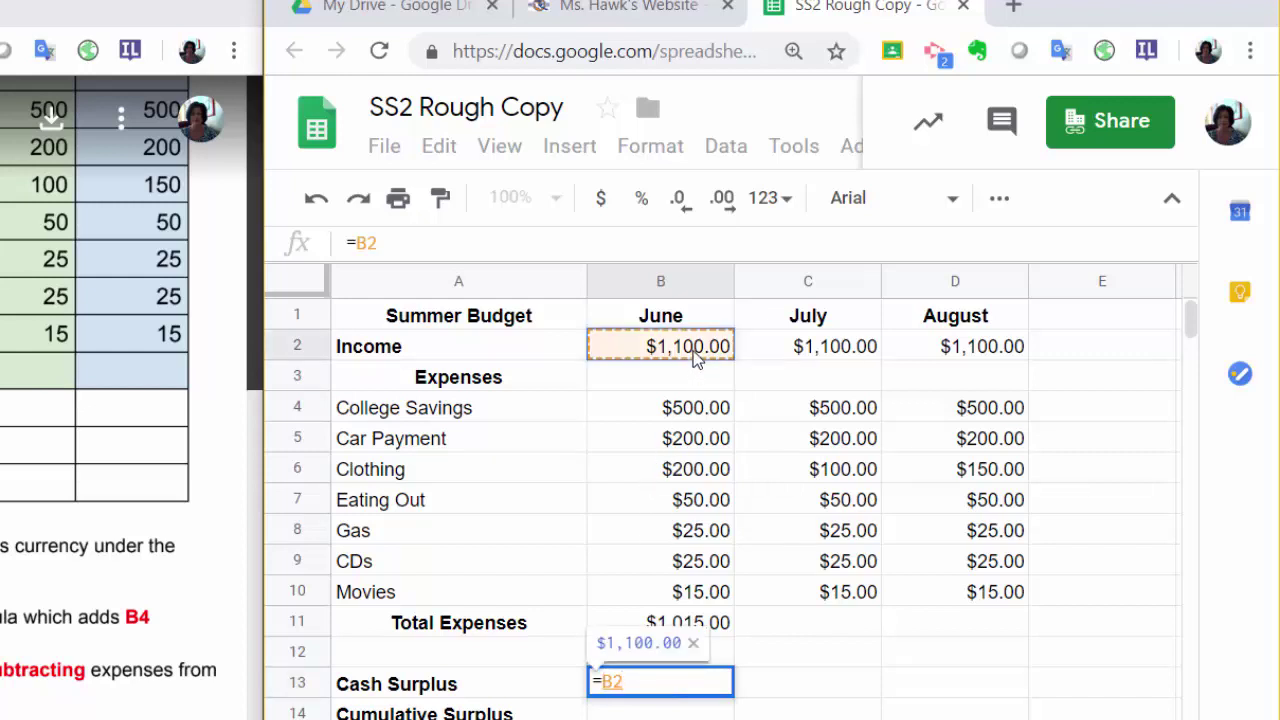
pyautogui.write('-')
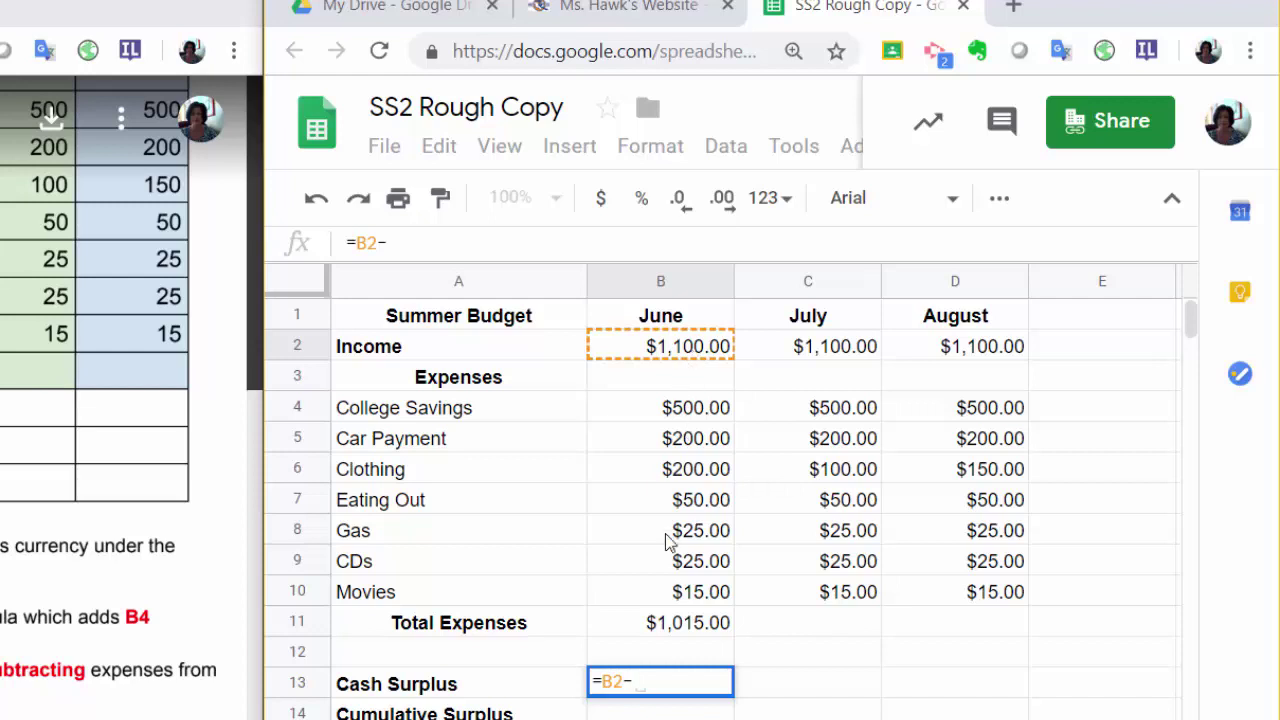
pyautogui.click(673, 628)
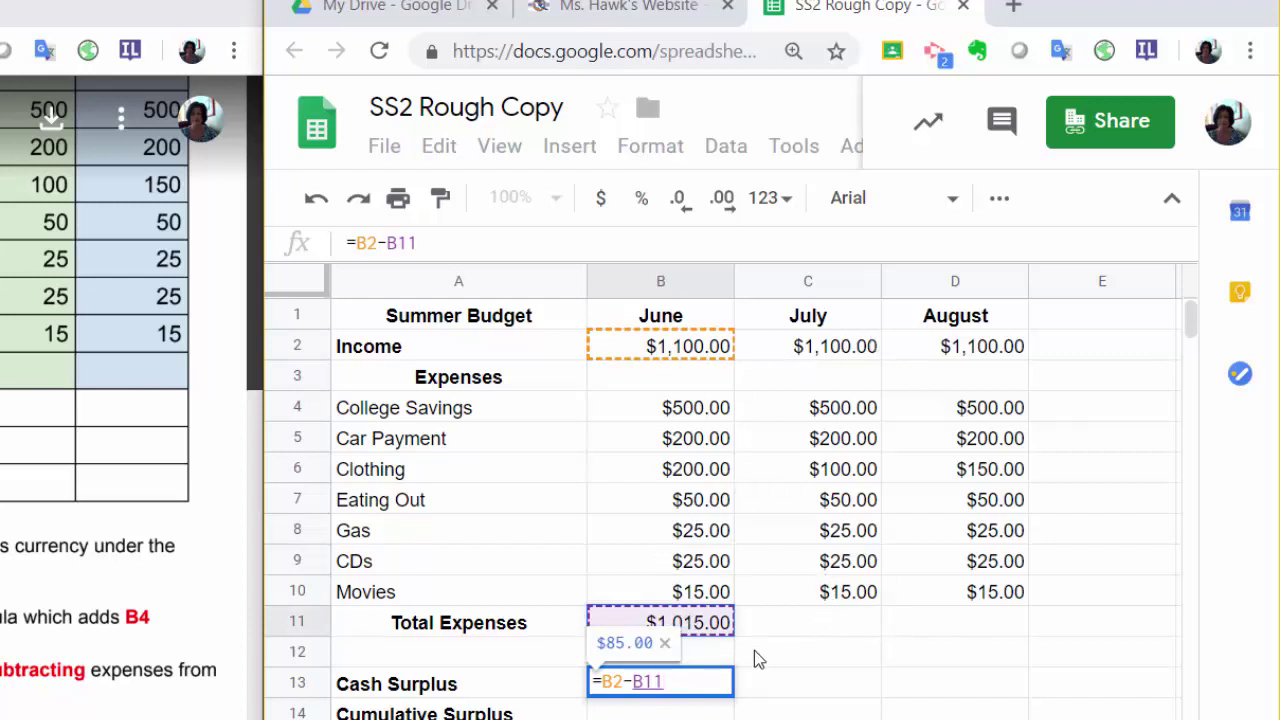
pyautogui.press('Return')
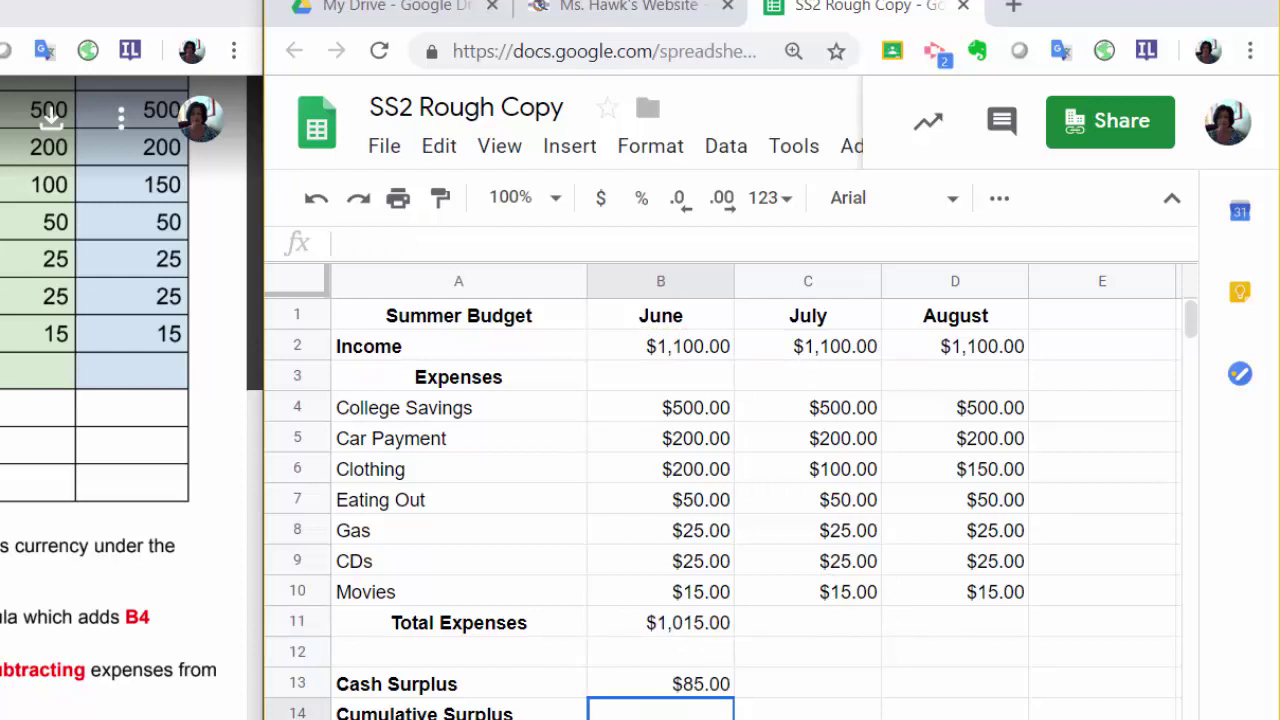
# Copy June's Total Expenses and Cash Surplus formulas across to July and August, checking the SUM formulas in C11 and D11
pyautogui.click(697, 630)
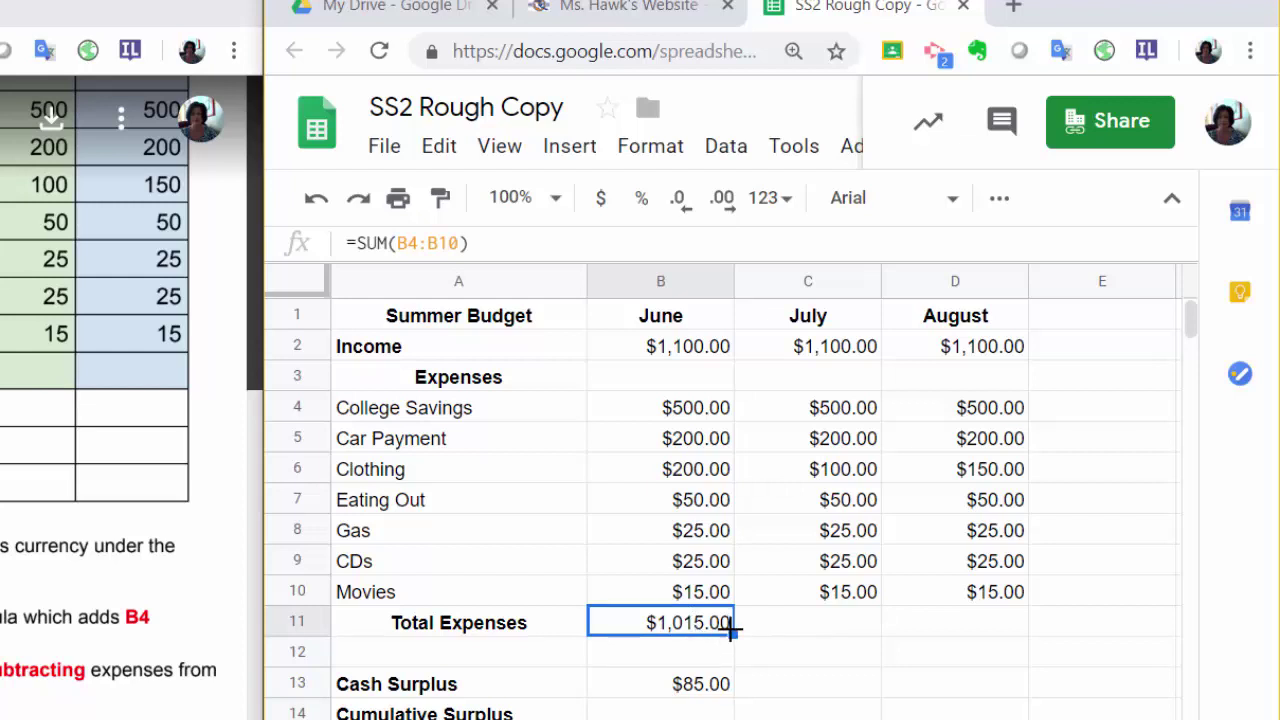
pyautogui.moveTo(735, 634)
pyautogui.mouseDown()
pyautogui.moveTo(771, 634)
pyautogui.moveTo(738, 641)
pyautogui.mouseUp()
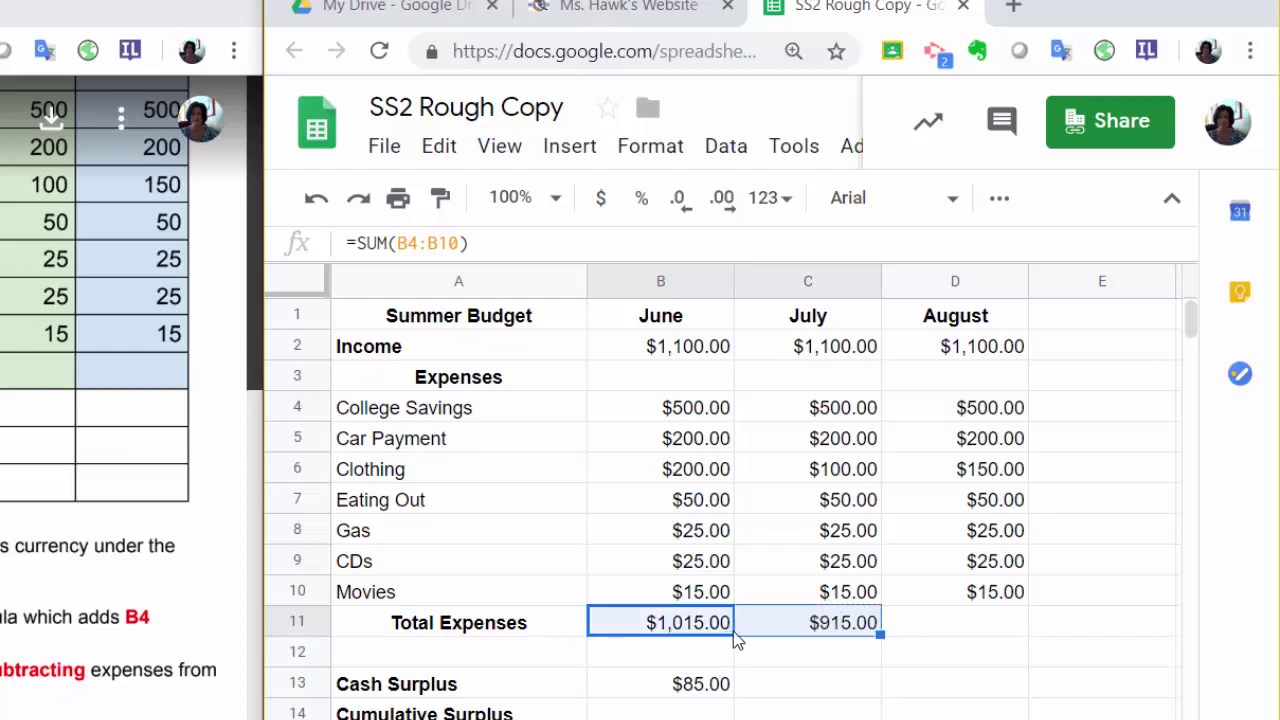
pyautogui.click(808, 635)
pyautogui.moveTo(881, 635); pyautogui.dragTo(943, 634)
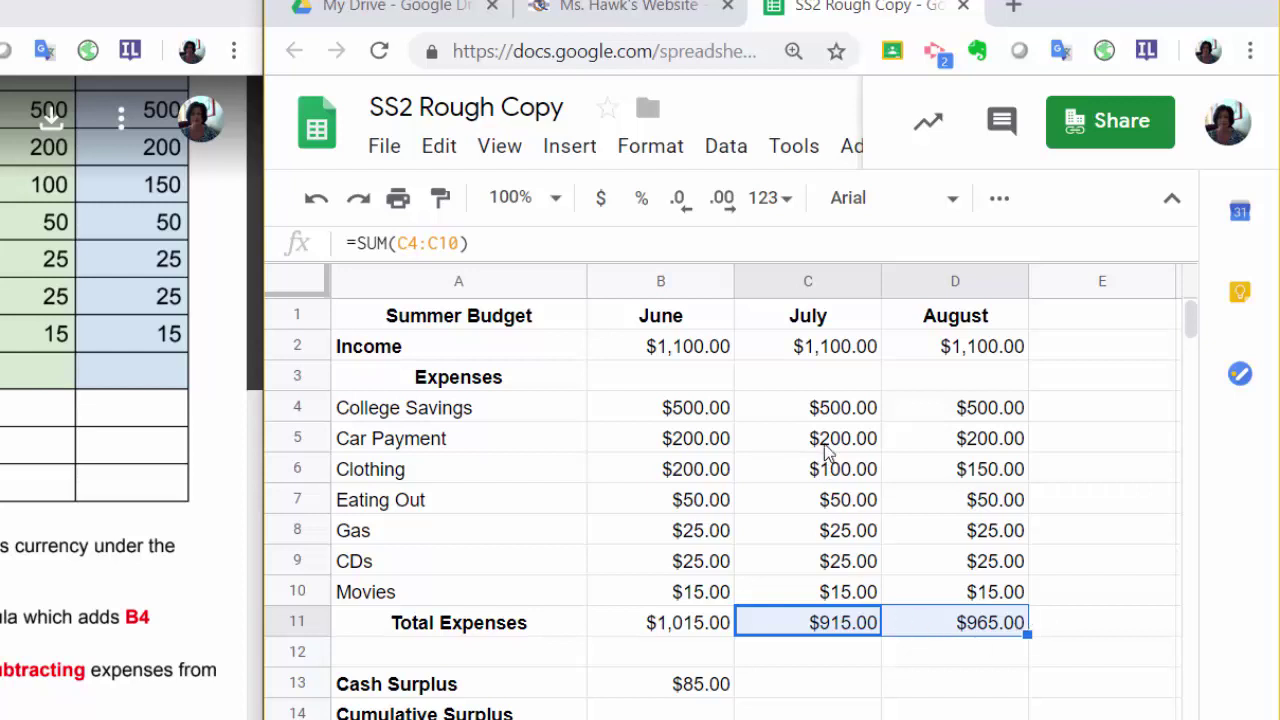
pyautogui.click(836, 630)
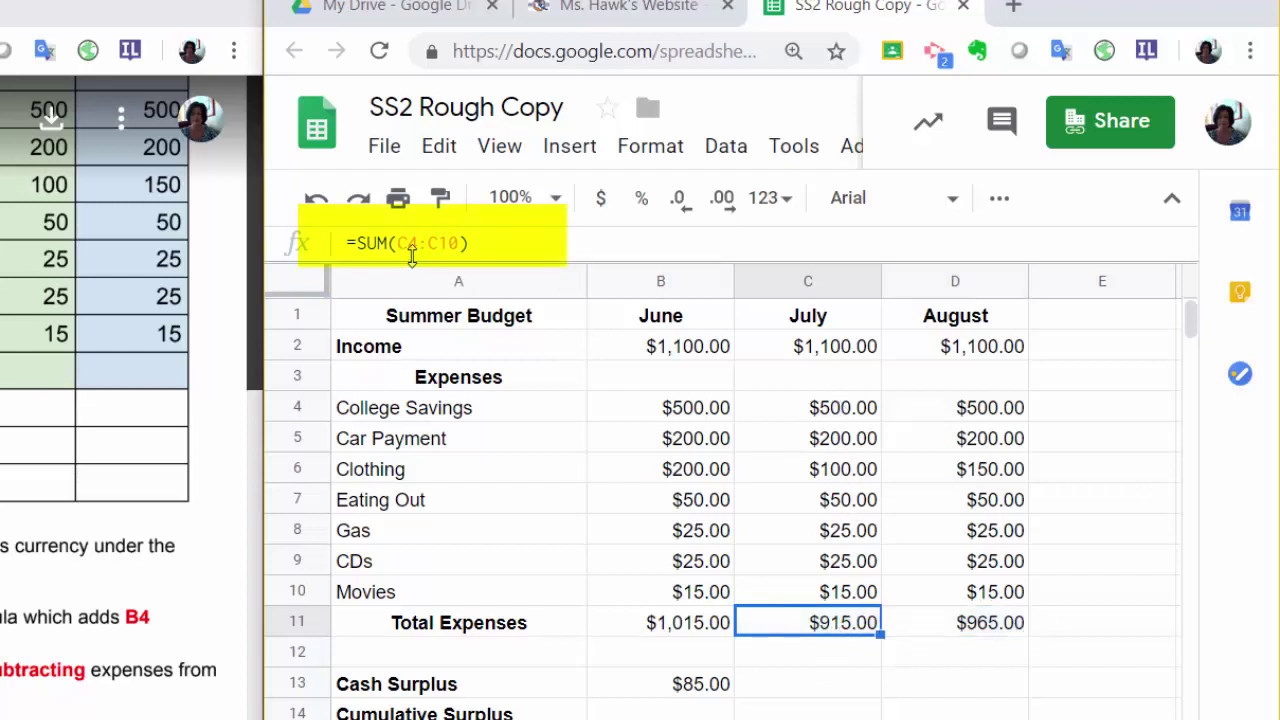
pyautogui.click(980, 624)
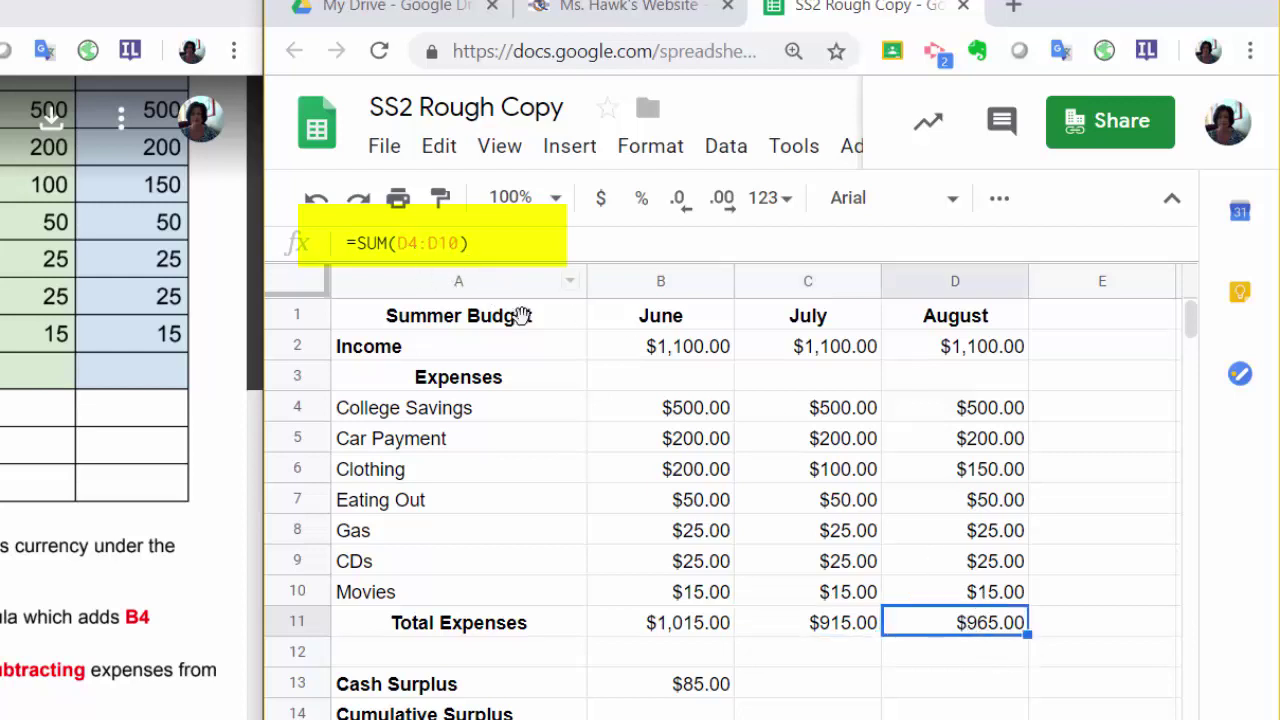
pyautogui.click(665, 690)
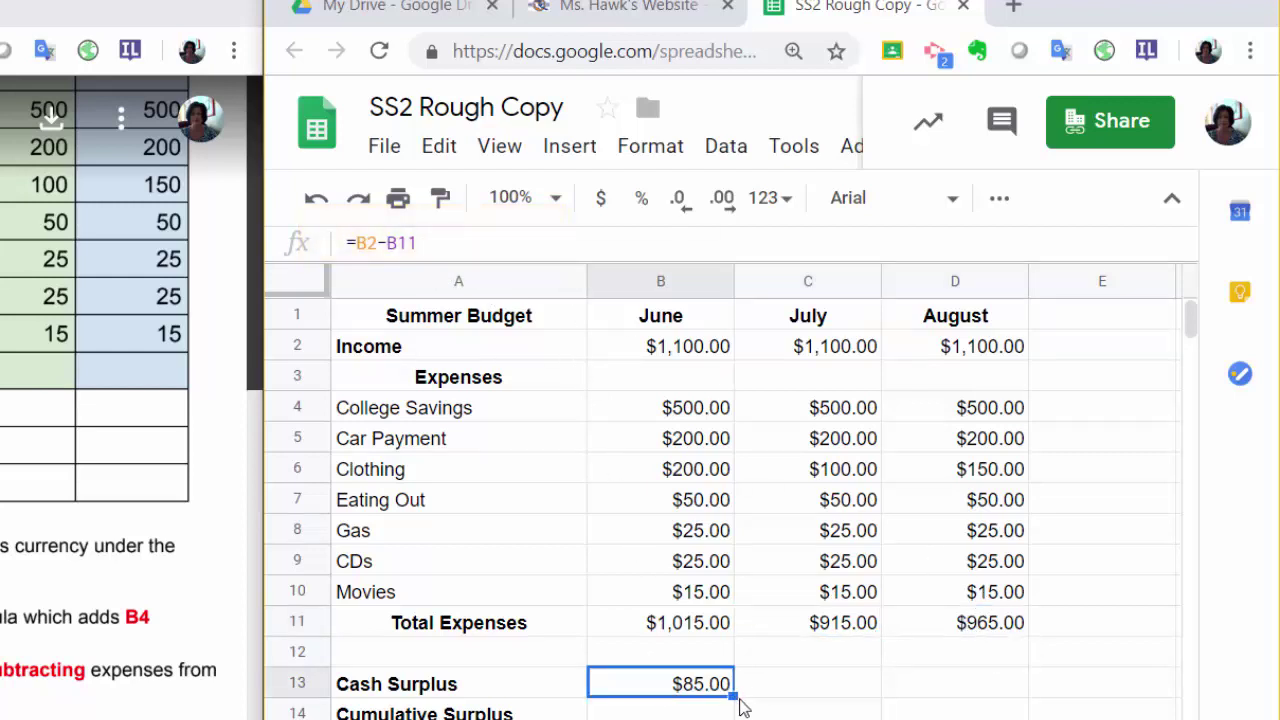
pyautogui.moveTo(740, 700); pyautogui.dragTo(912, 697)
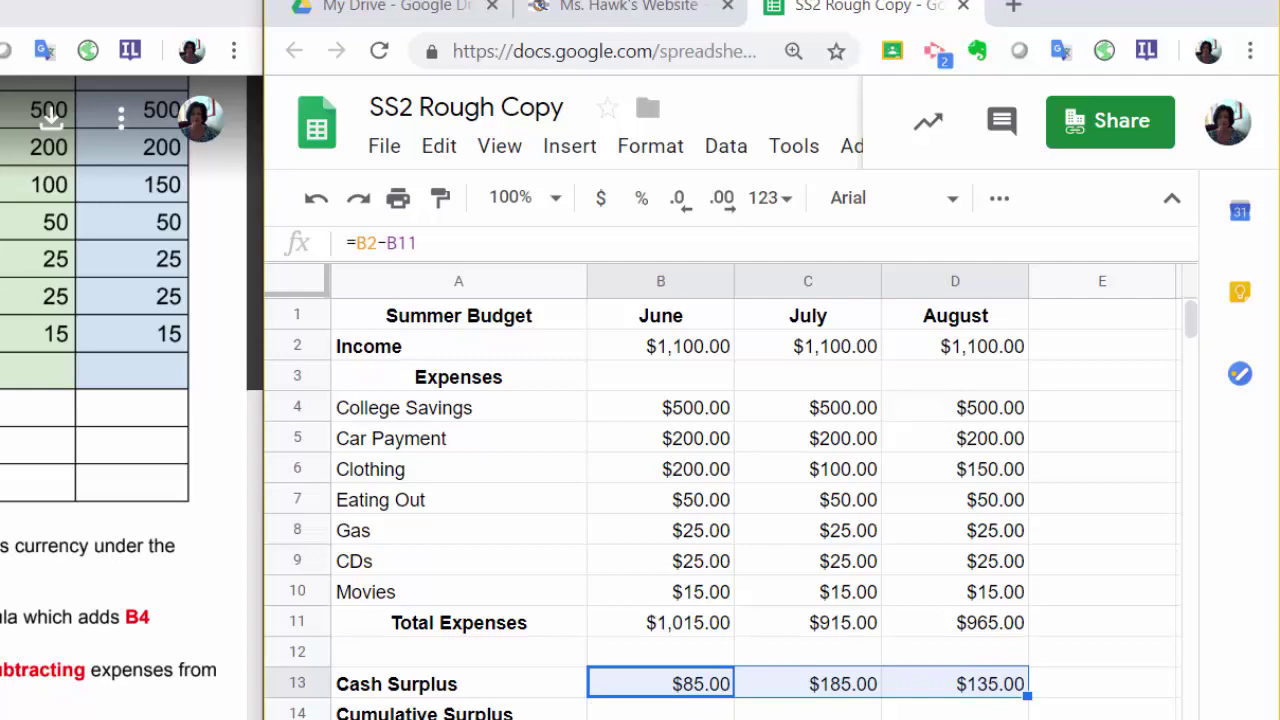
# Calculate July's cumulative surplus in C14 with the formula =SUM(B13:C13) and check the formula
pyautogui.click(851, 678)
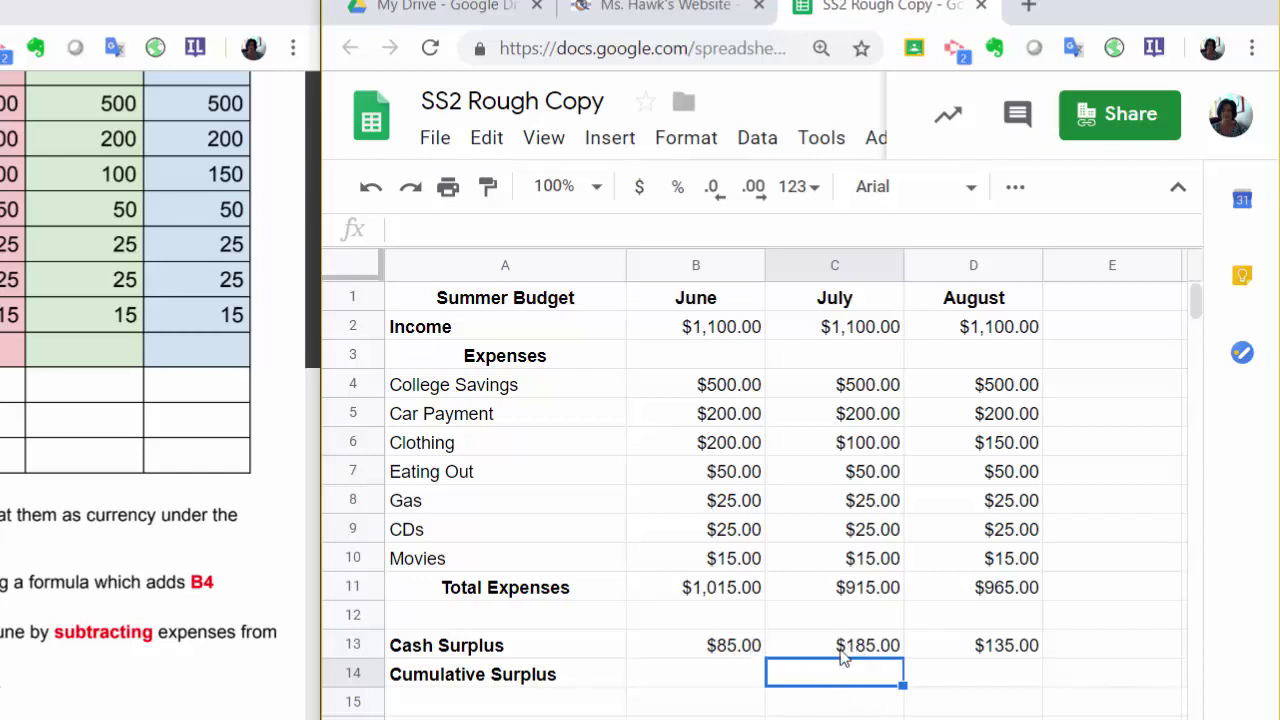
pyautogui.write('=')
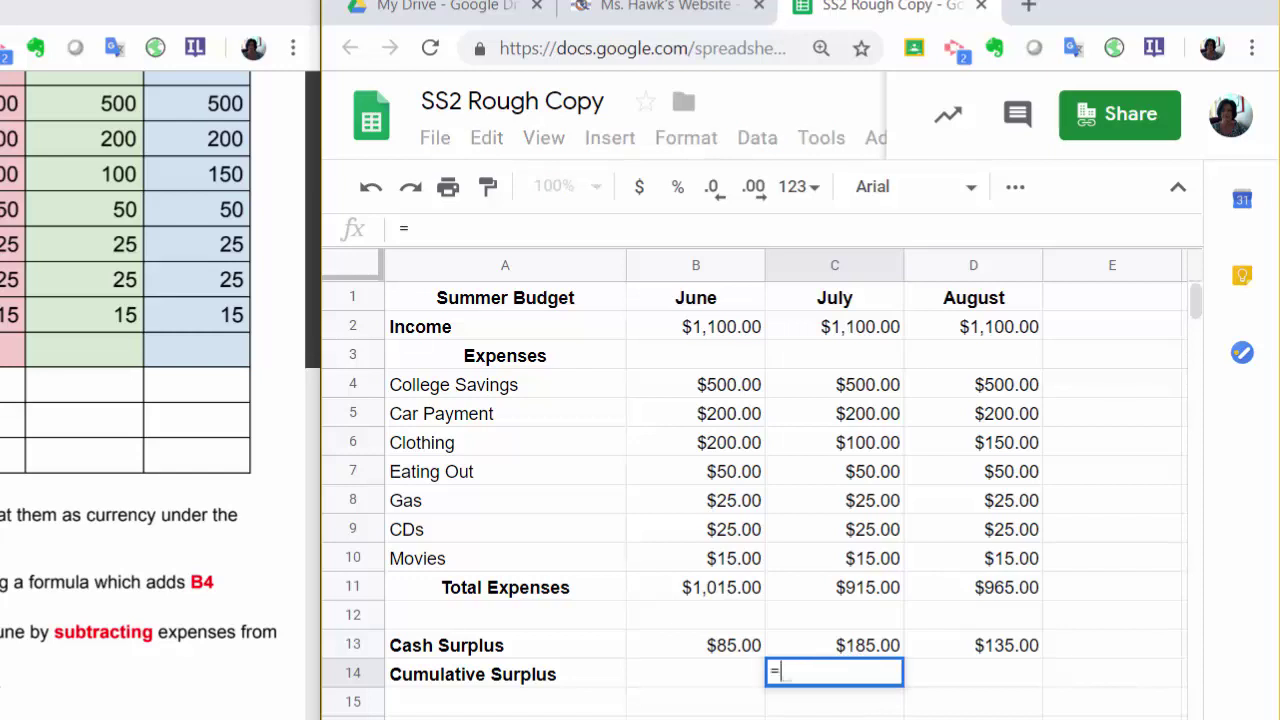
pyautogui.write('sum')
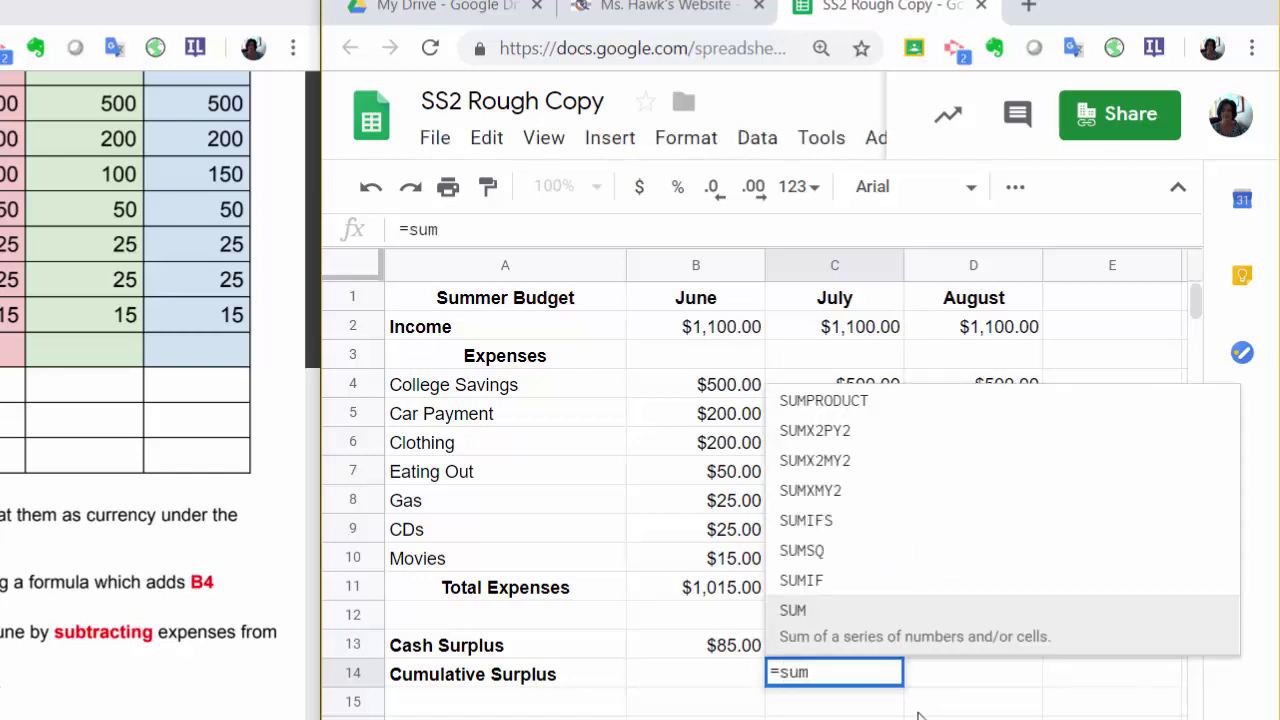
pyautogui.click(812, 630)
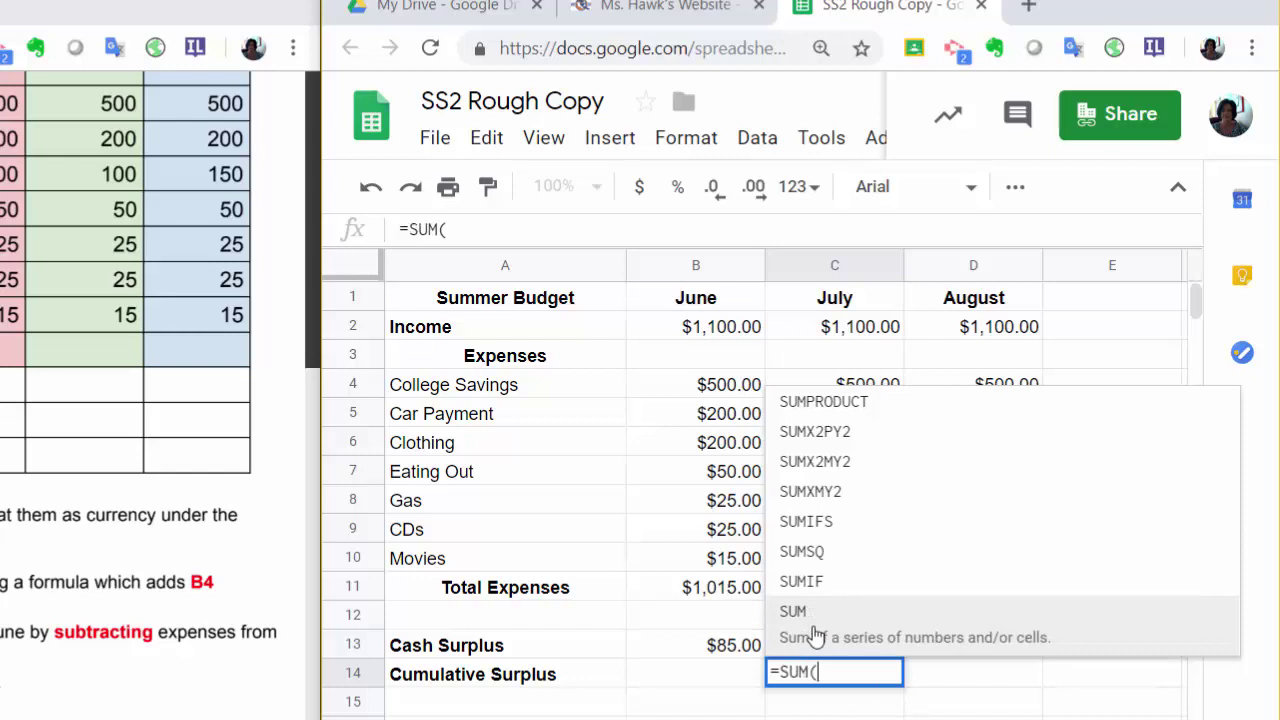
pyautogui.click(748, 650)
pyautogui.moveTo(748, 650); pyautogui.dragTo(810, 655)
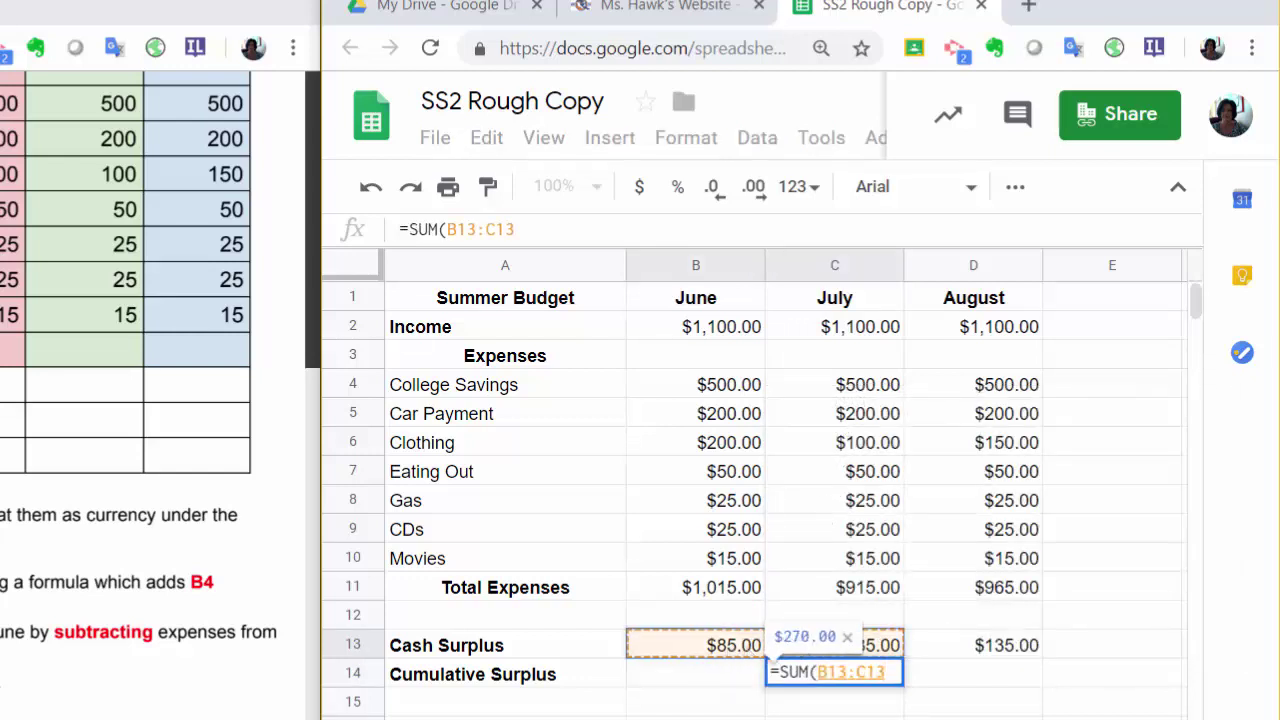
pyautogui.press('Return')
pyautogui.click(876, 680)
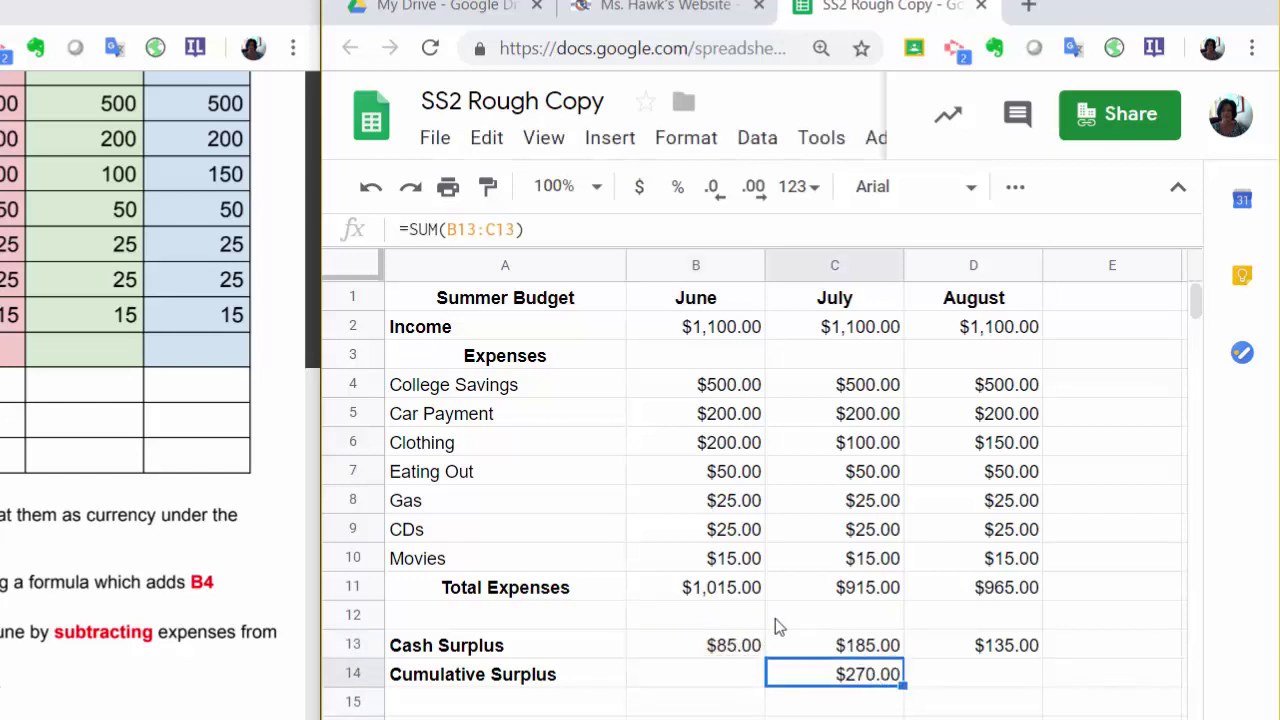
# Calculate August's cumulative surplus in D14 with the formula =SUM(B13:D13) and check the formula
pyautogui.click(950, 682)
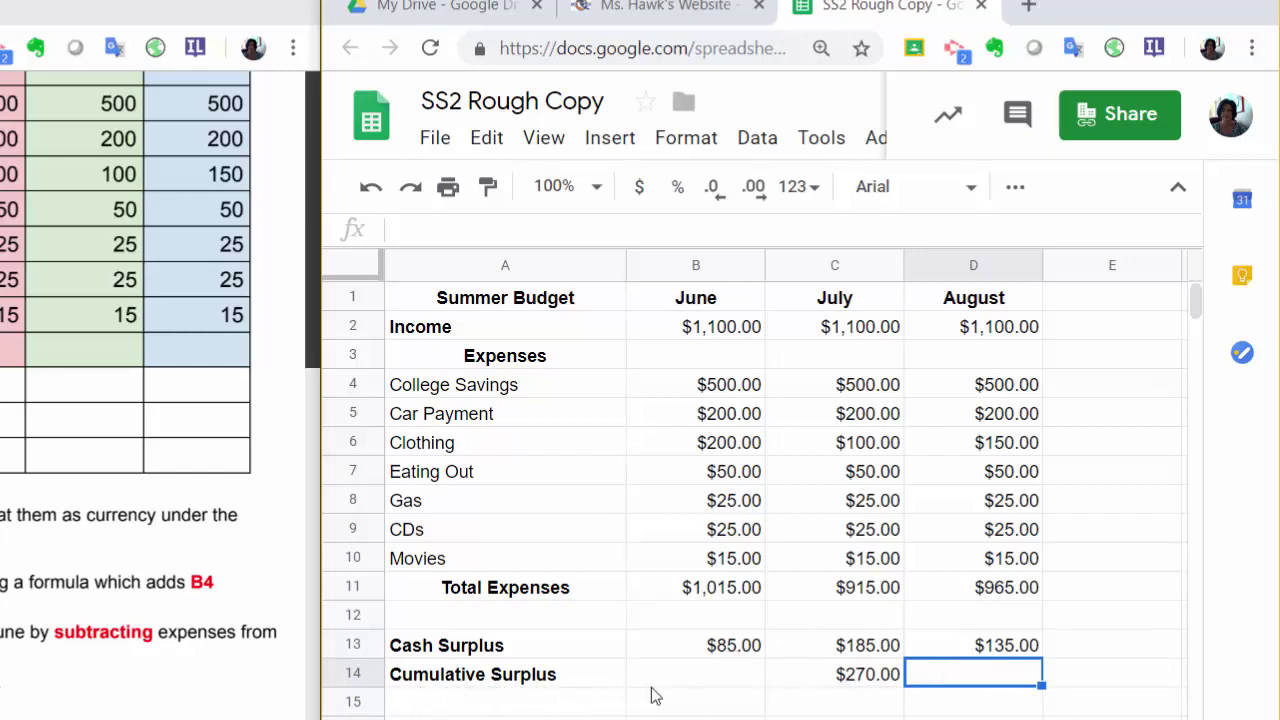
pyautogui.write('=')
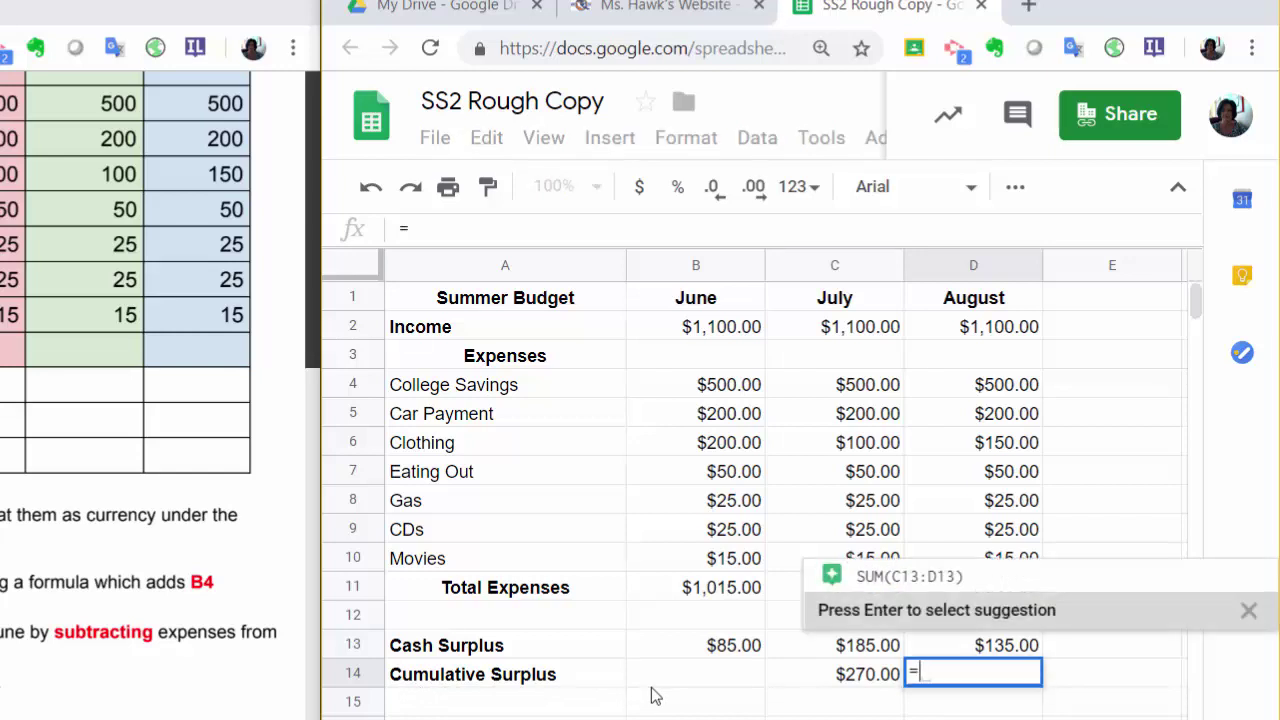
pyautogui.click(1014, 187)
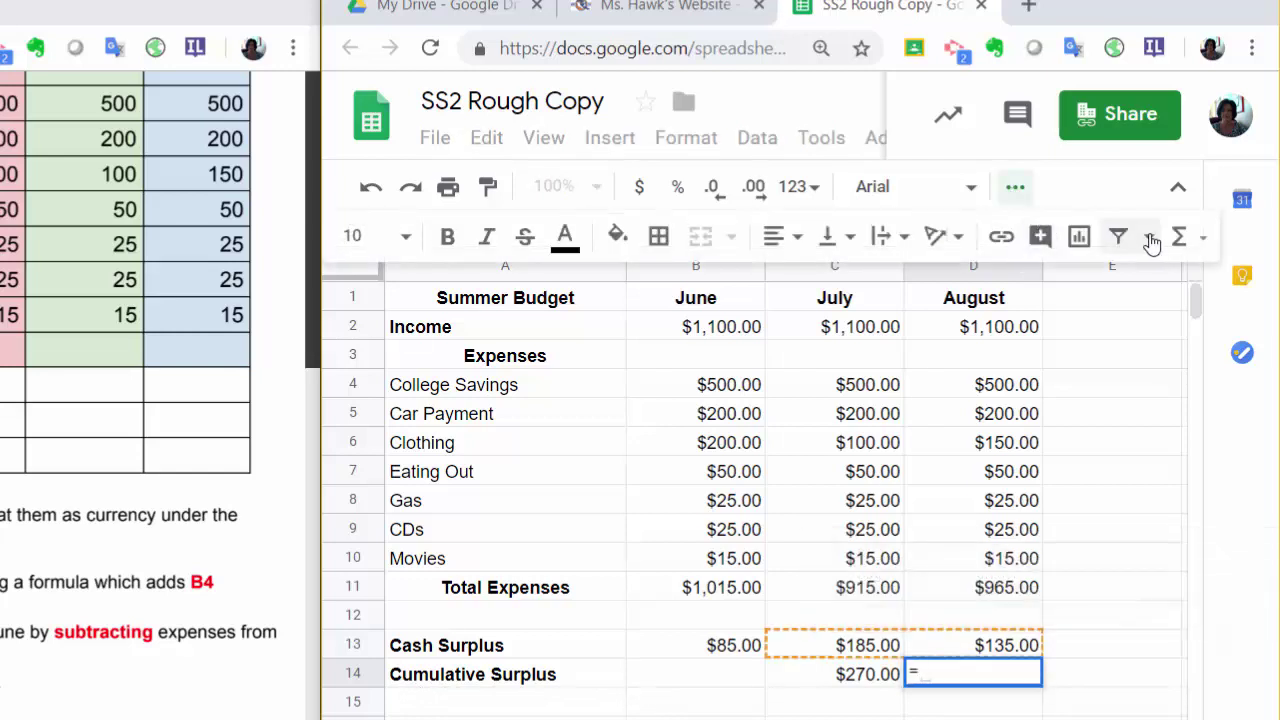
pyautogui.click(1183, 236)
pyautogui.click(1137, 294)
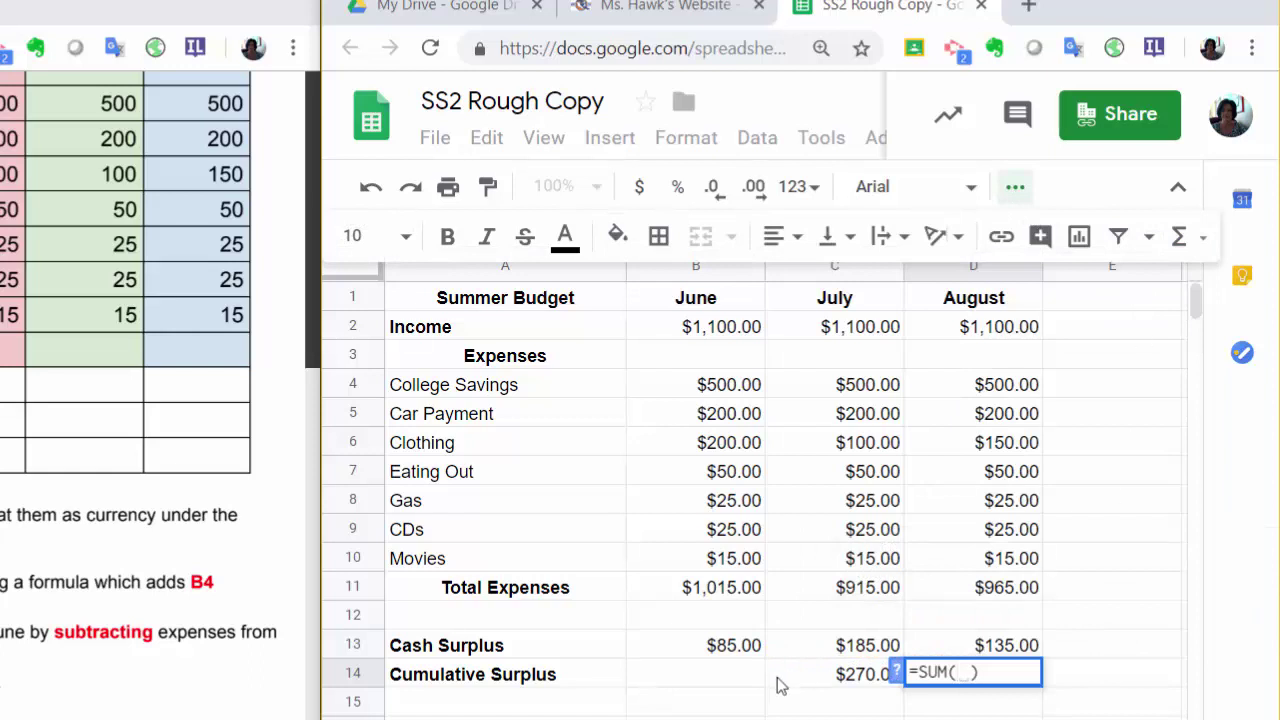
pyautogui.click(732, 648)
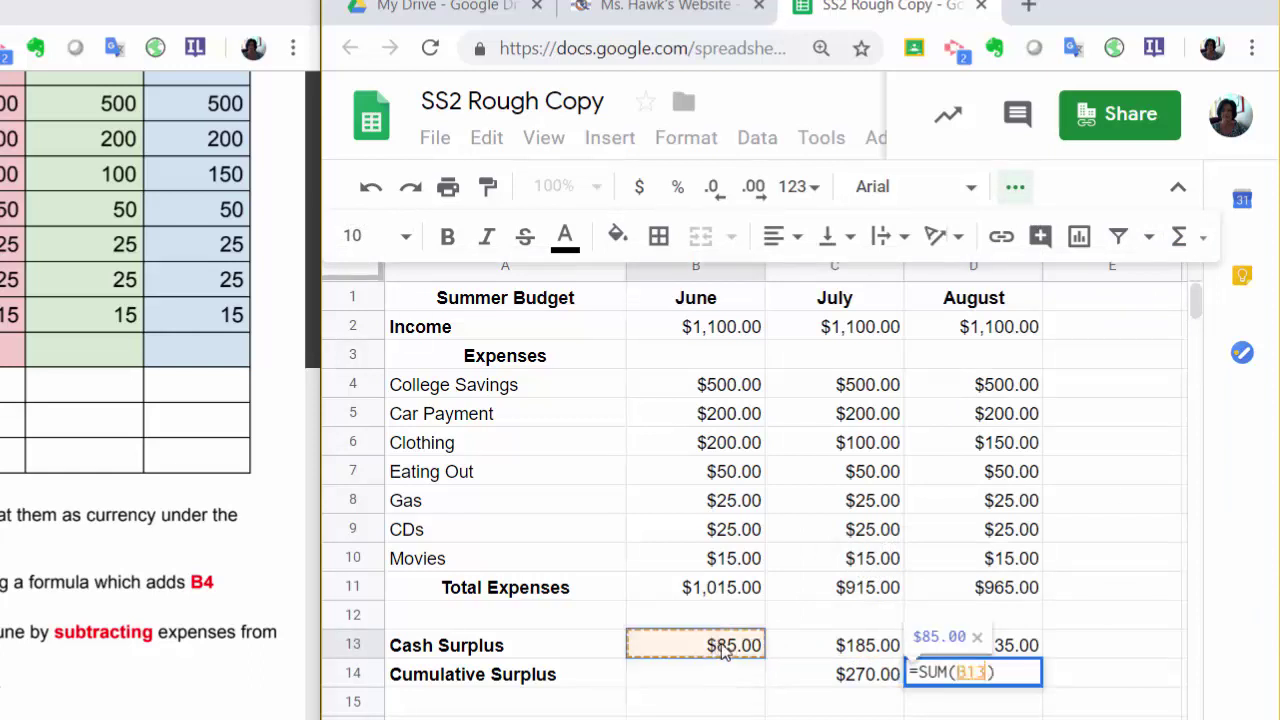
pyautogui.moveTo(732, 648); pyautogui.dragTo(968, 655)
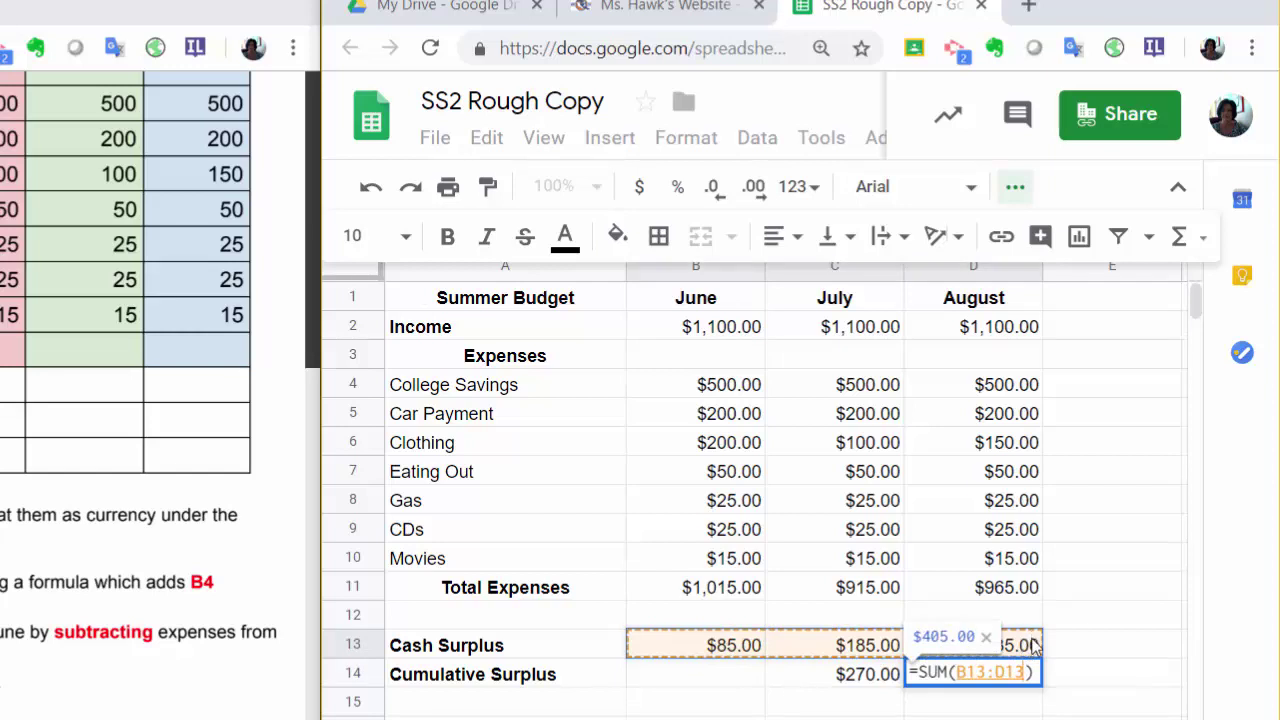
pyautogui.press('Return')
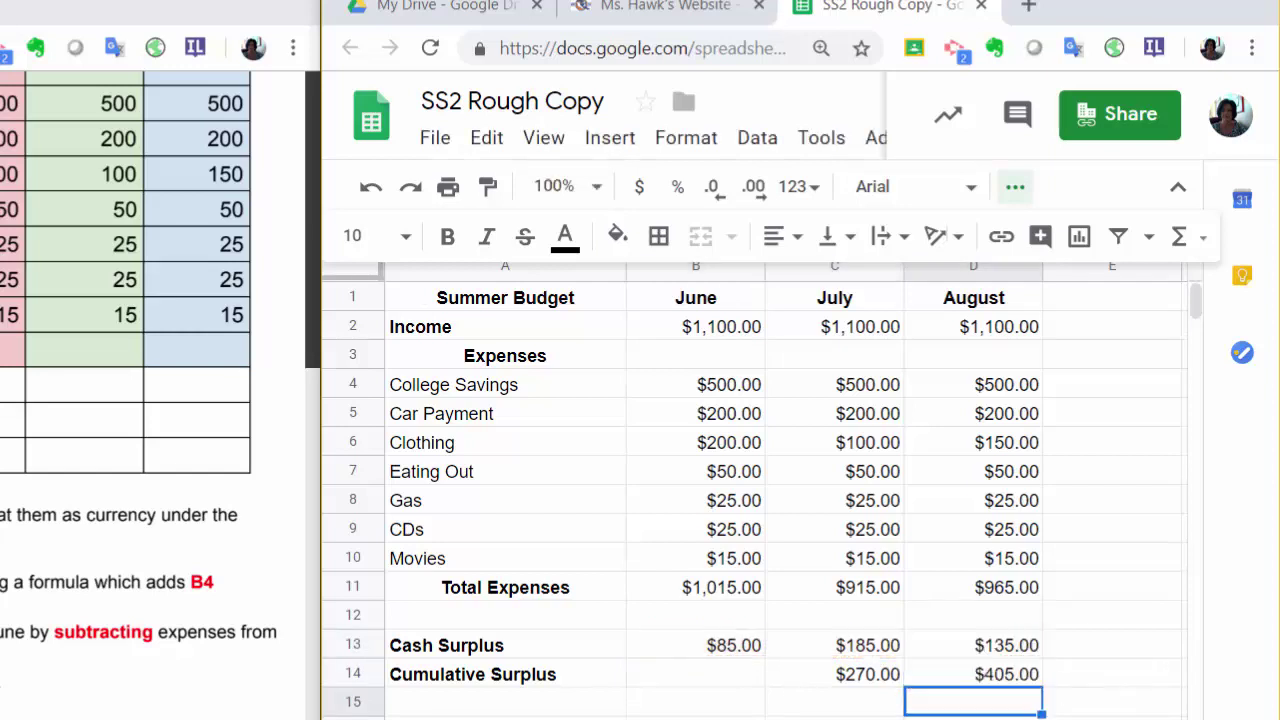
pyautogui.click(1008, 670)
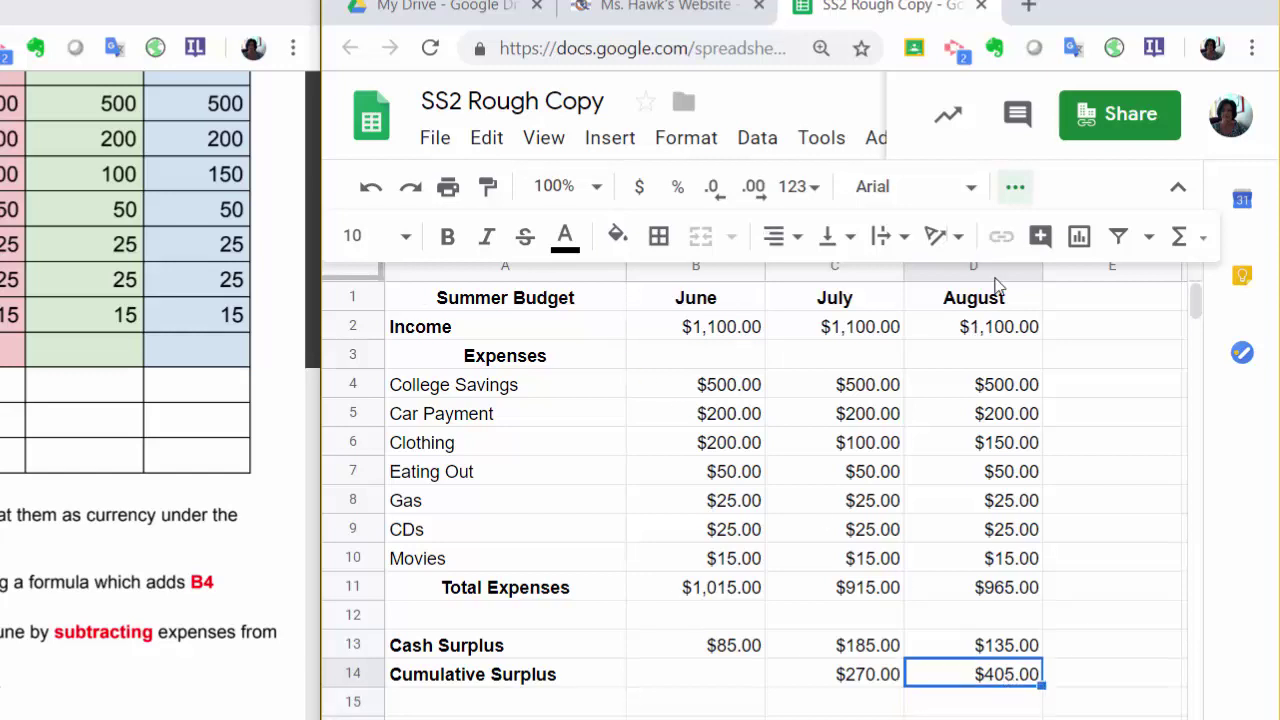
pyautogui.click(1014, 186)
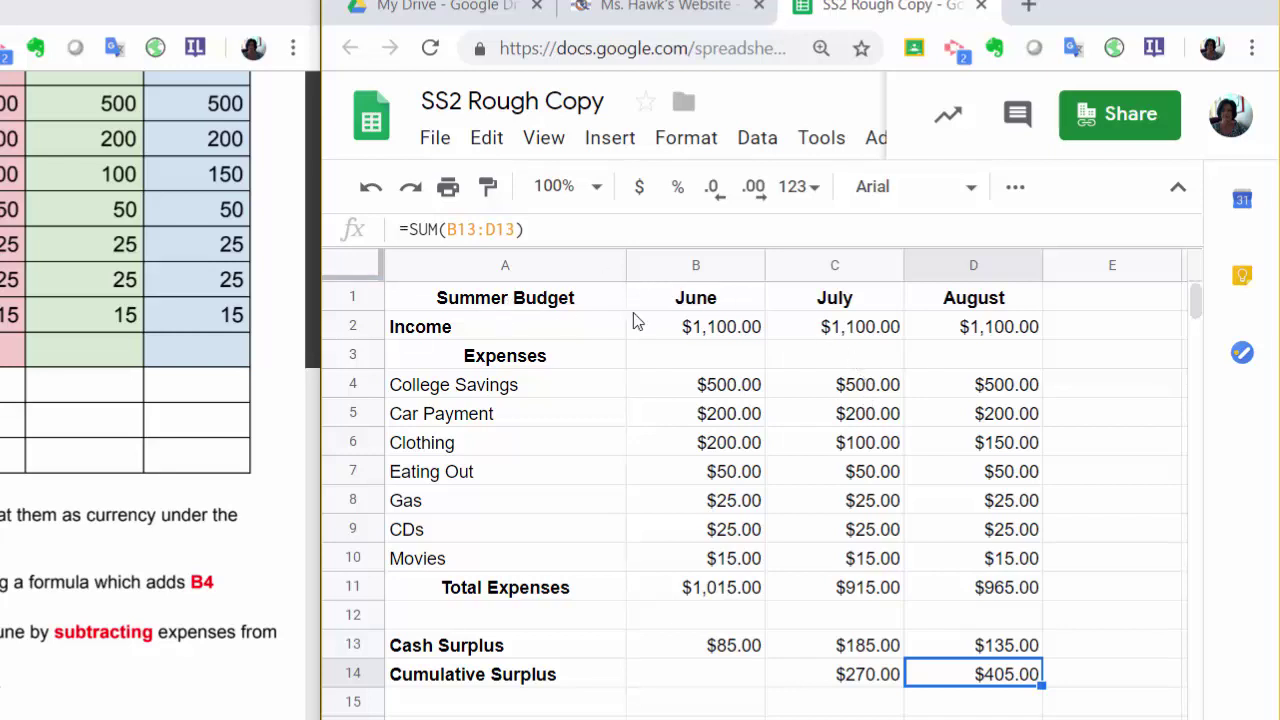
# Apply all borders to the whole budget table, cells A1 through D14
pyautogui.moveTo(503, 300); pyautogui.dragTo(986, 676)
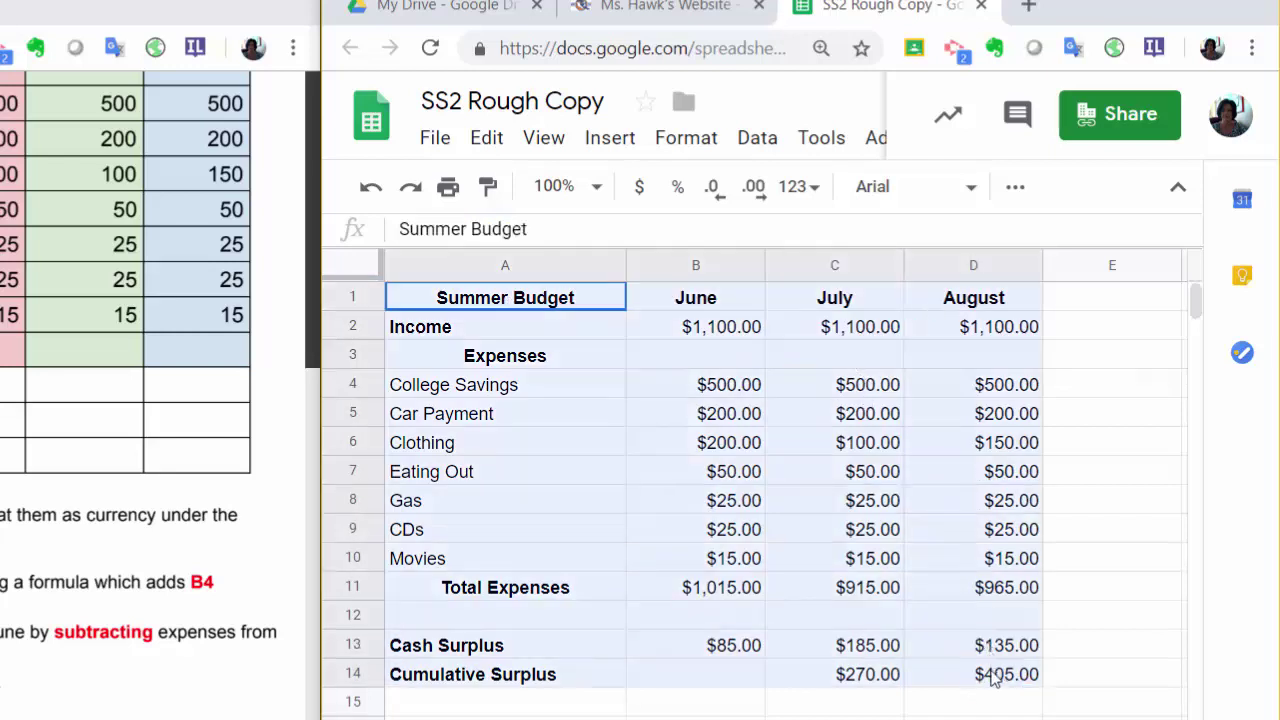
pyautogui.click(1008, 187)
pyautogui.click(660, 240)
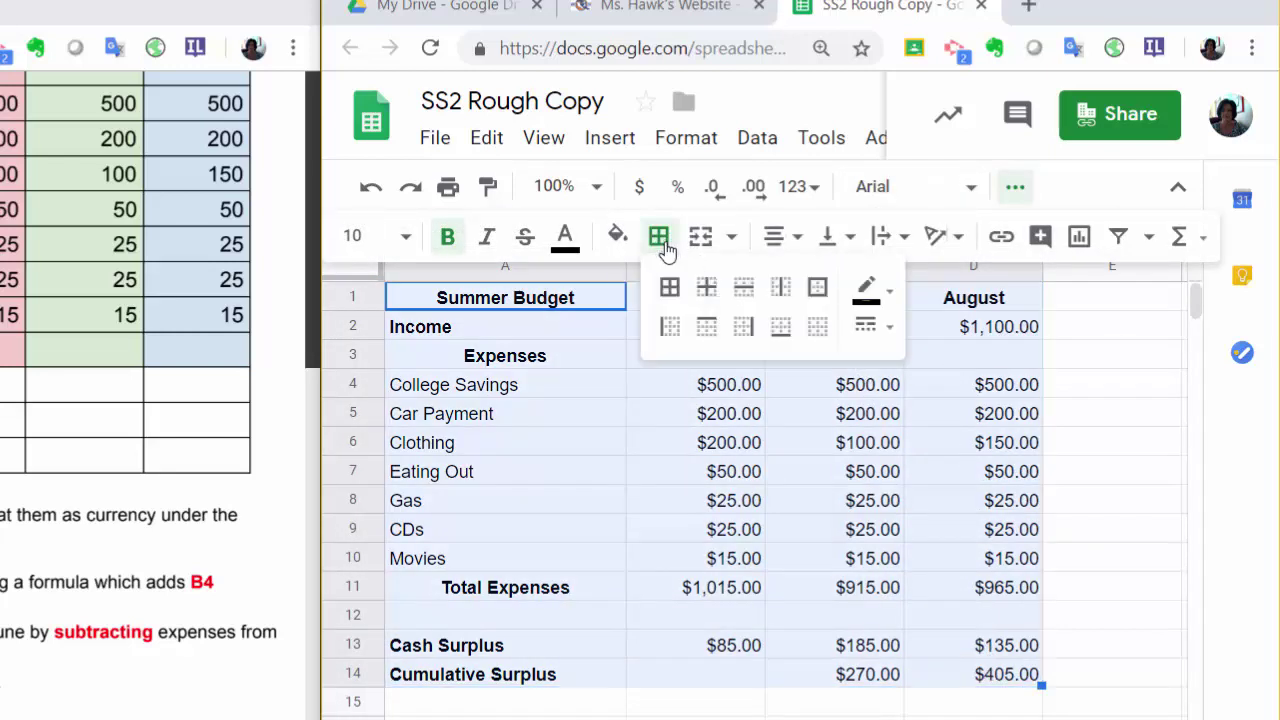
pyautogui.click(670, 298)
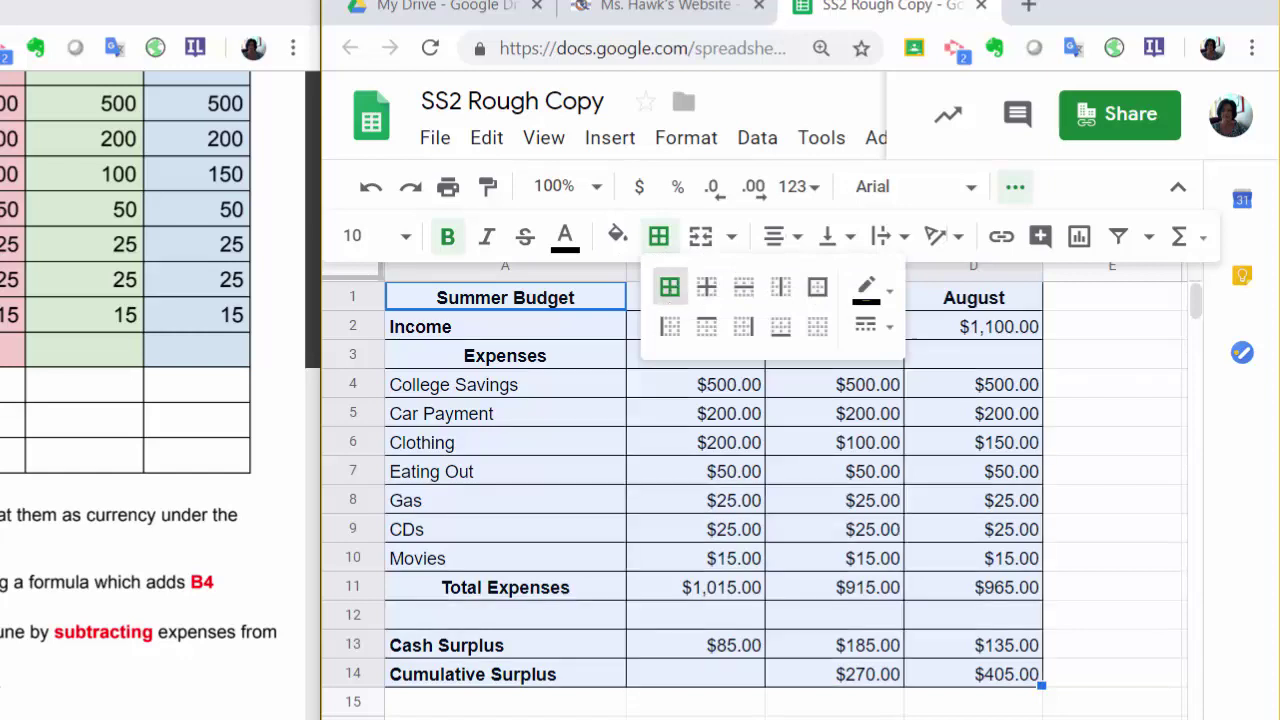
pyautogui.click(817, 706)
# Fill the June column cells B1 through B14 with light red 3
pyautogui.moveTo(728, 302); pyautogui.dragTo(680, 675)
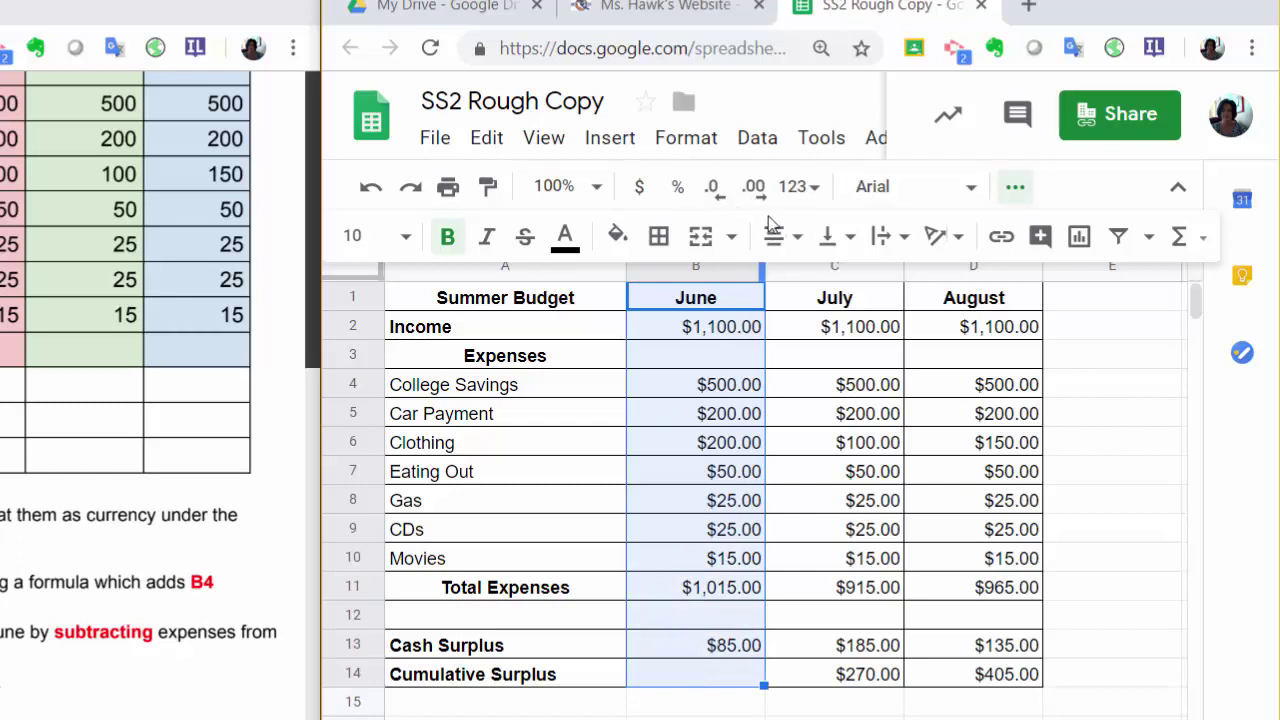
pyautogui.click(619, 238)
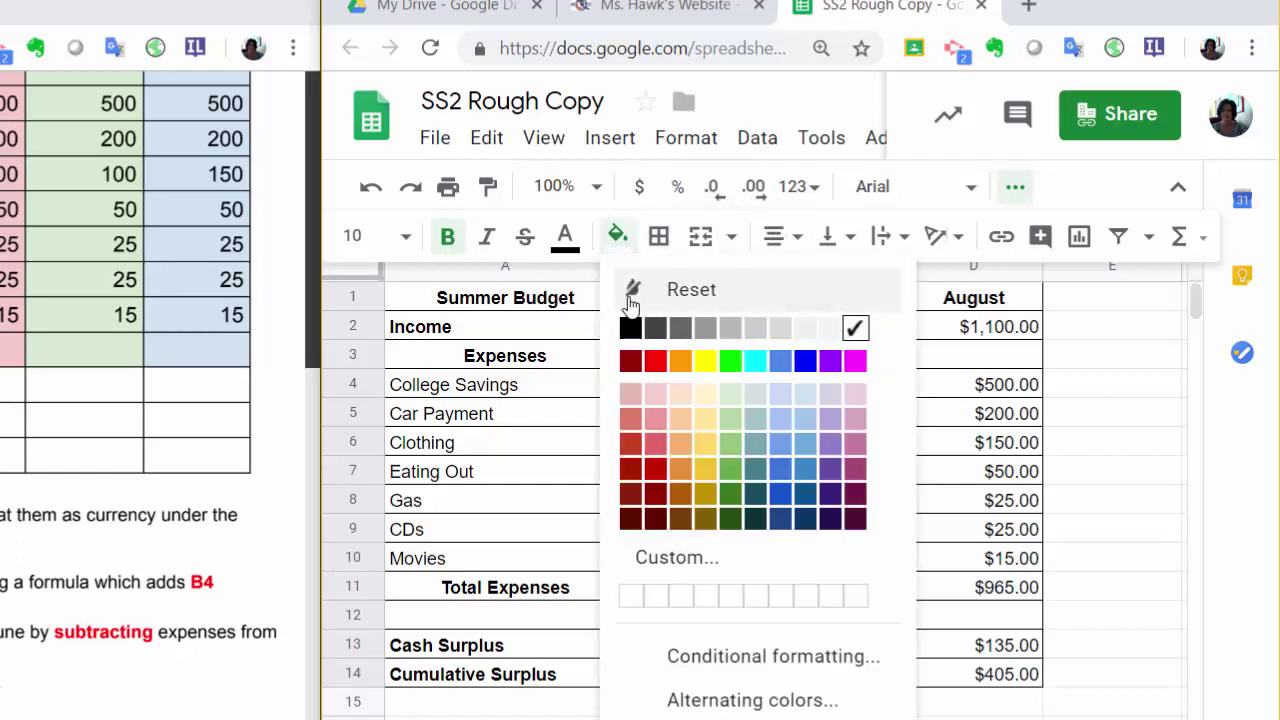
pyautogui.click(662, 398)
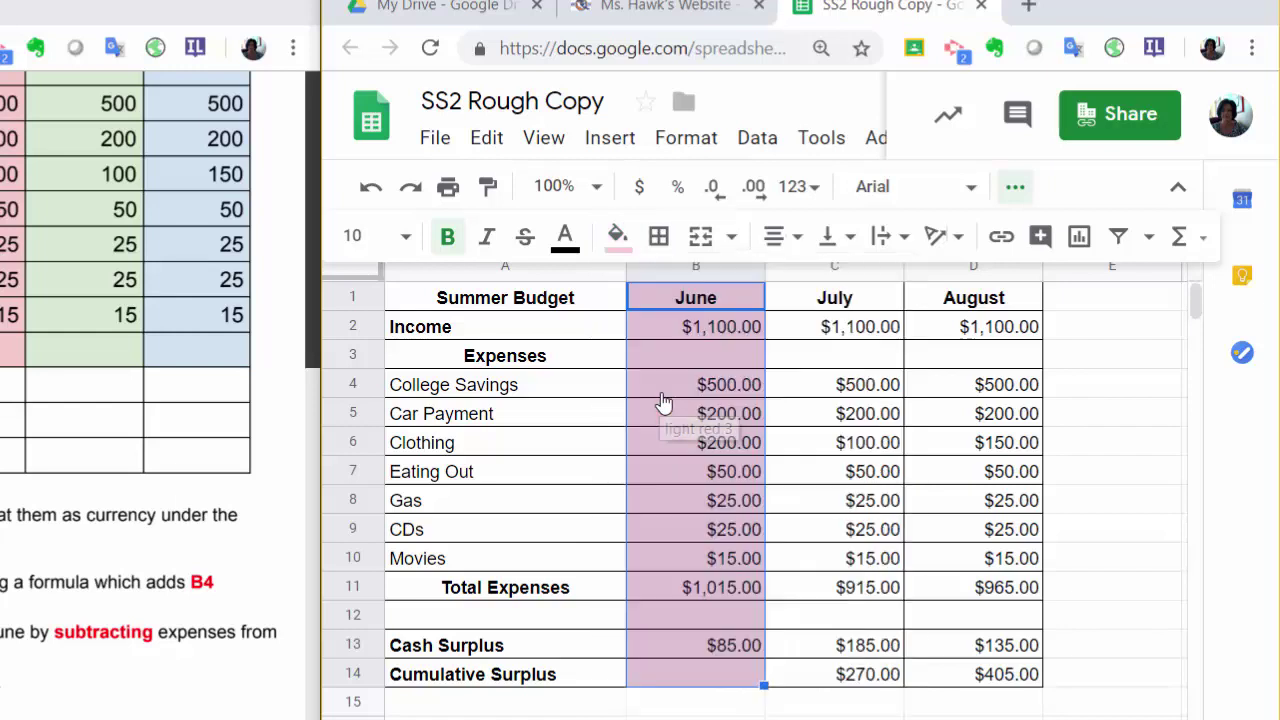
pyautogui.click(834, 530)
# Fill the July cells C1 through C14 with light green and the August cells D1 through D14 with light blue
pyautogui.moveTo(820, 297)
pyautogui.mouseDown()
pyautogui.moveTo(837, 549)
pyautogui.moveTo(822, 673)
pyautogui.mouseUp()
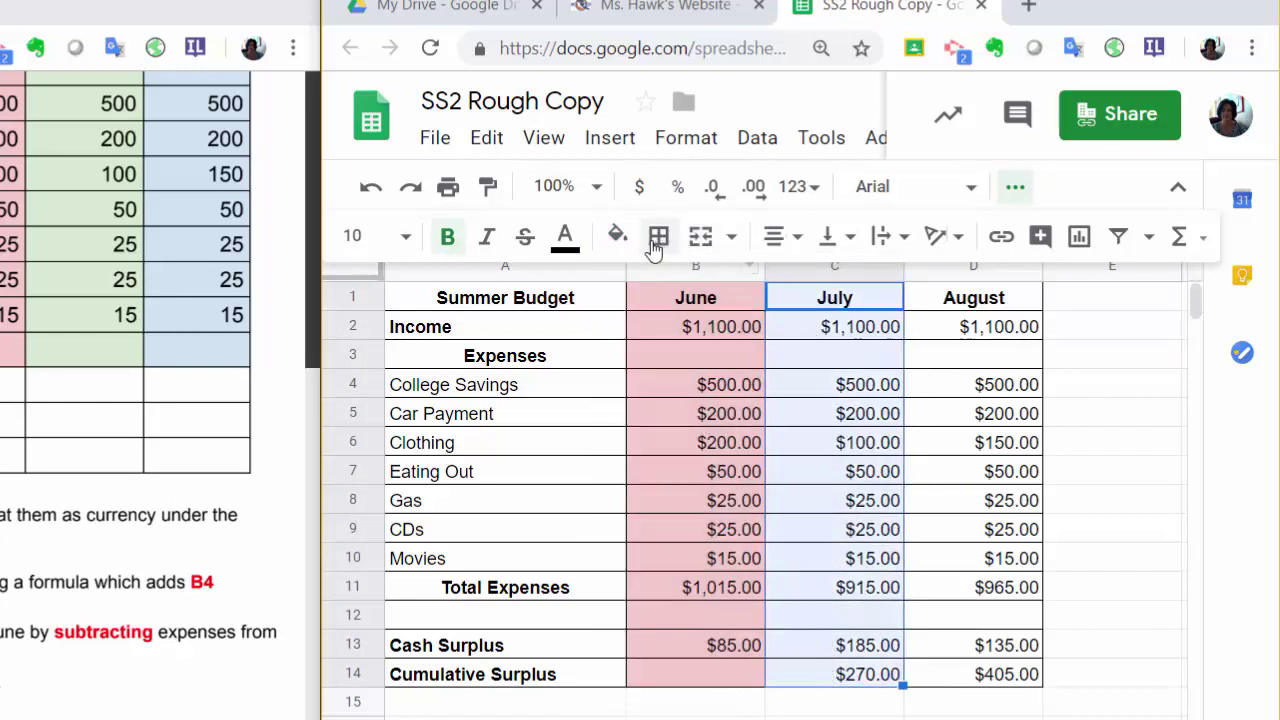
pyautogui.click(620, 240)
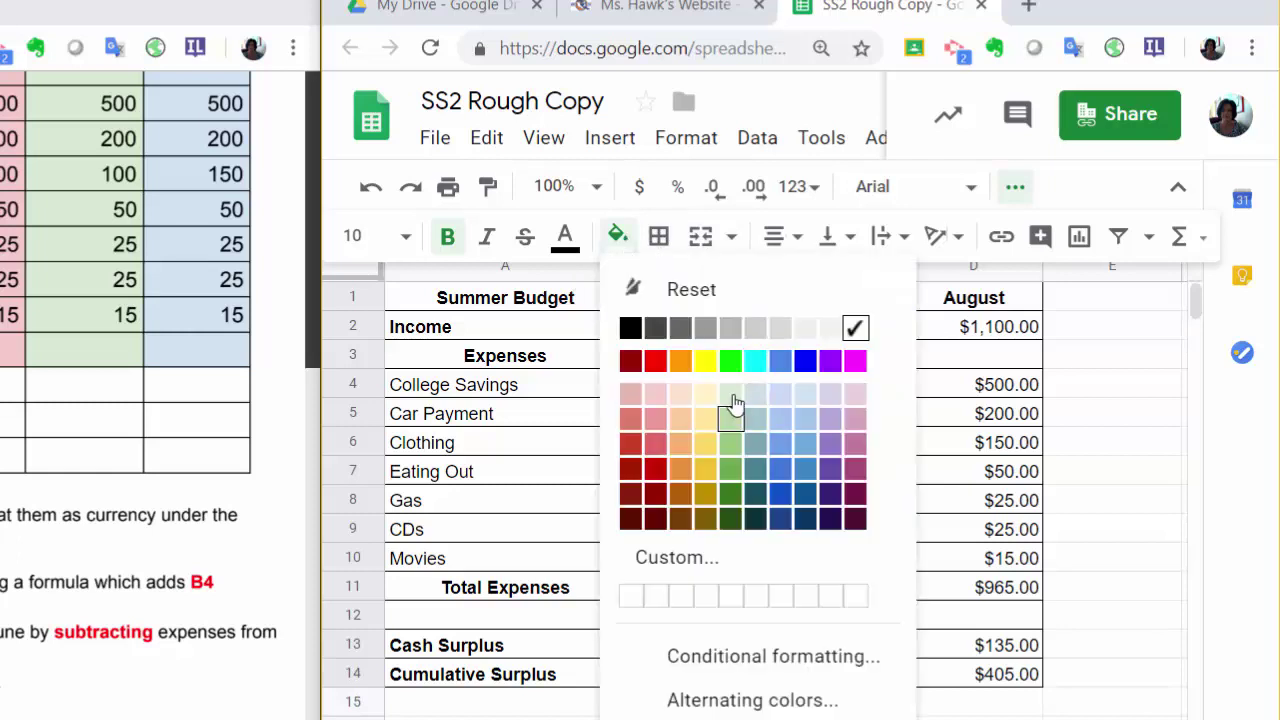
pyautogui.click(730, 394)
pyautogui.click(962, 474)
pyautogui.moveTo(934, 300); pyautogui.dragTo(928, 672)
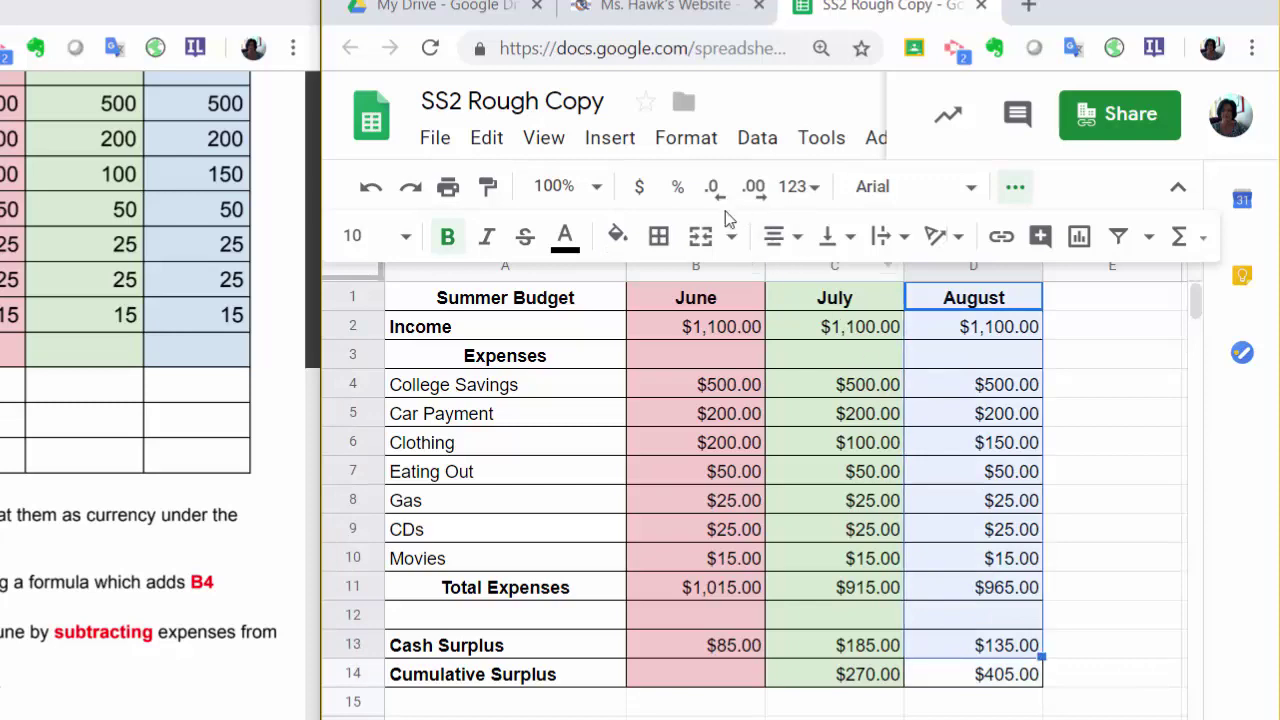
# Open the spreadsheet's file name for editing
pyautogui.click(467, 102)
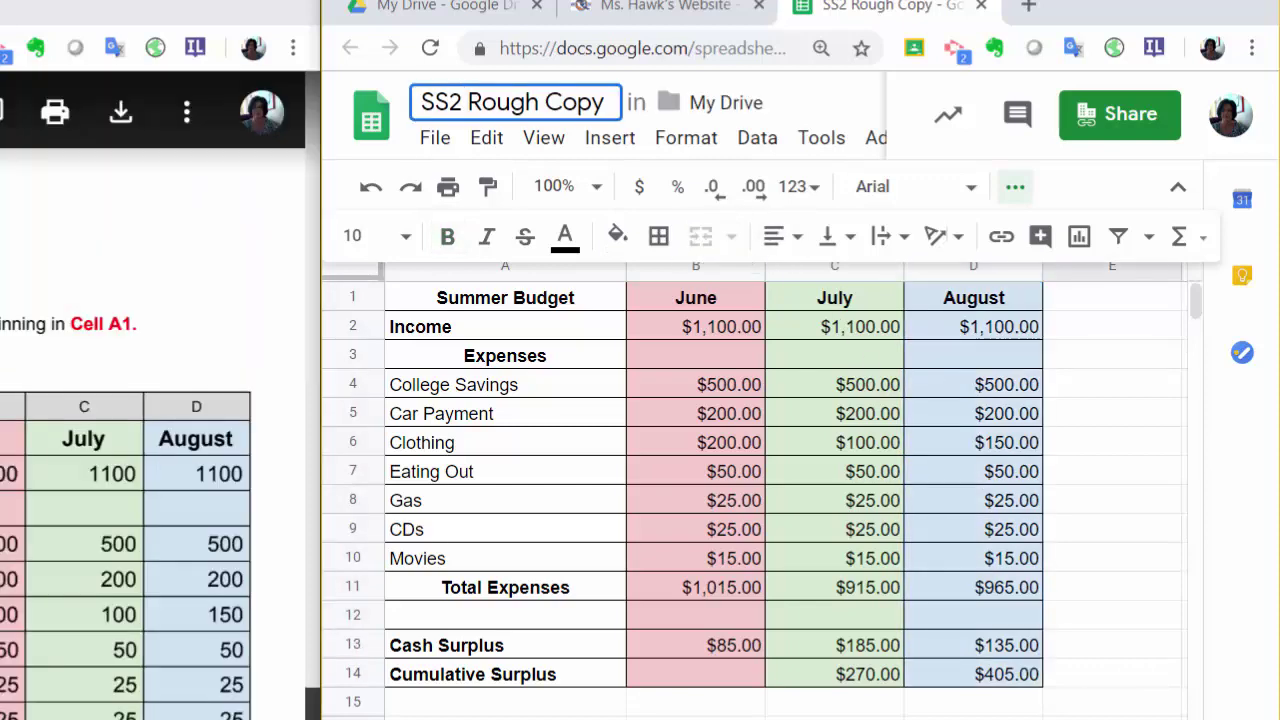